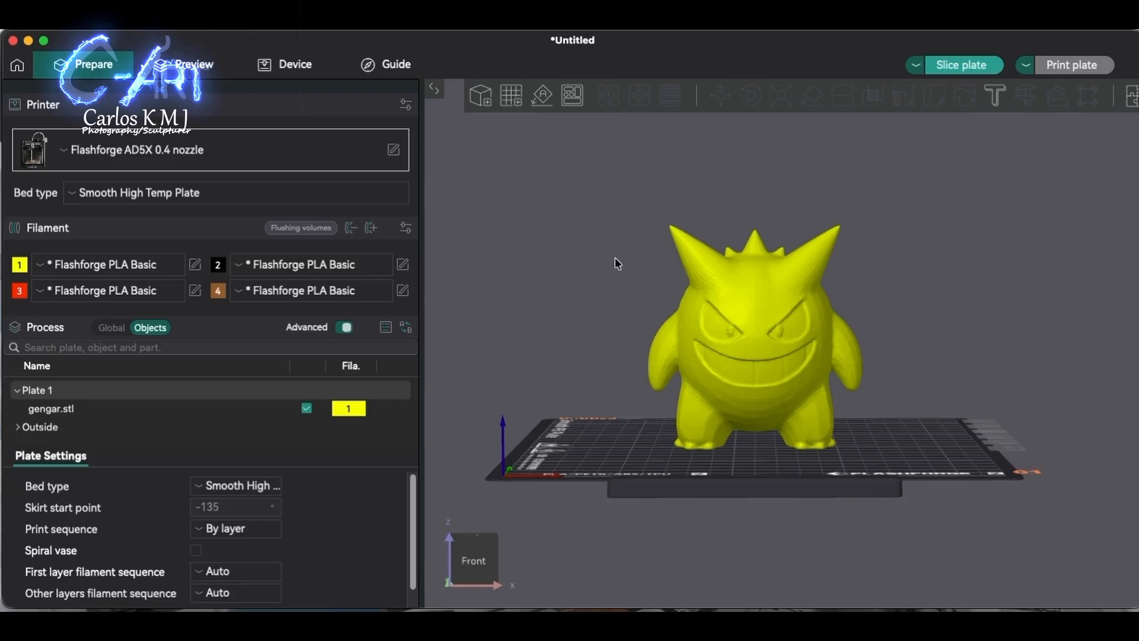
Select the gengar model and start color painting with filament 1 as the paint color.
click(831, 253)
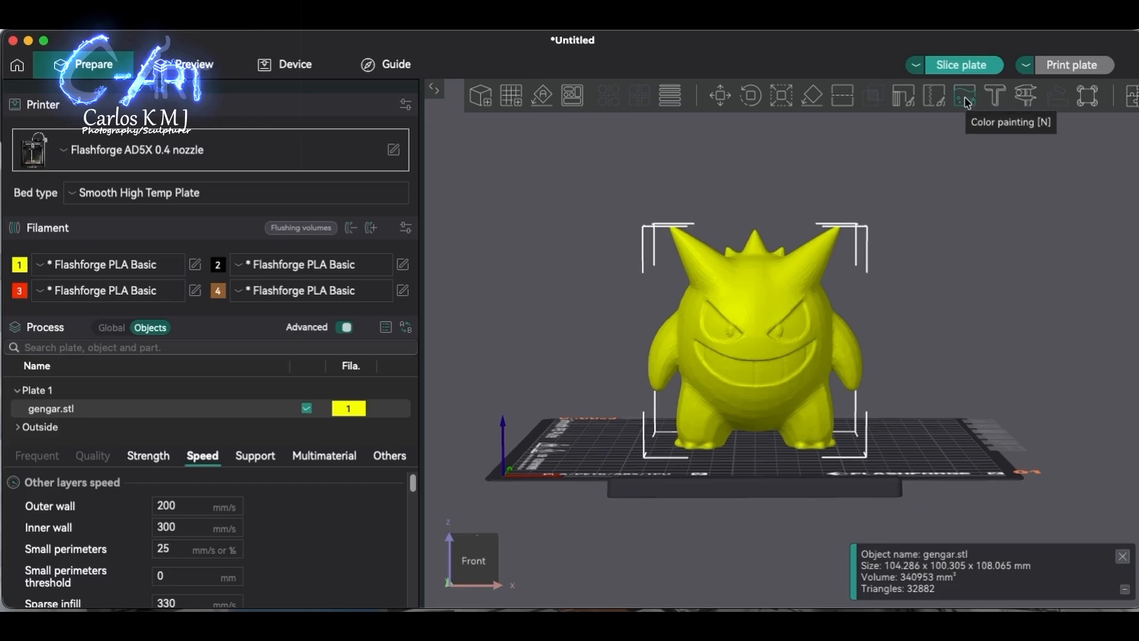
click(966, 102)
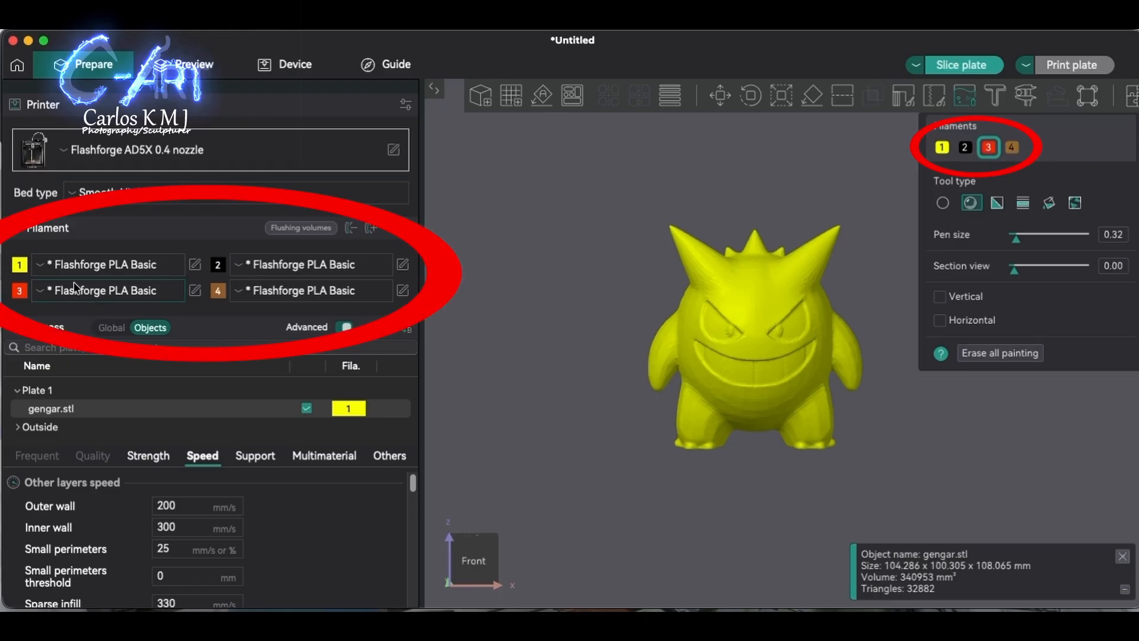
click(942, 148)
key(3)
click(944, 148)
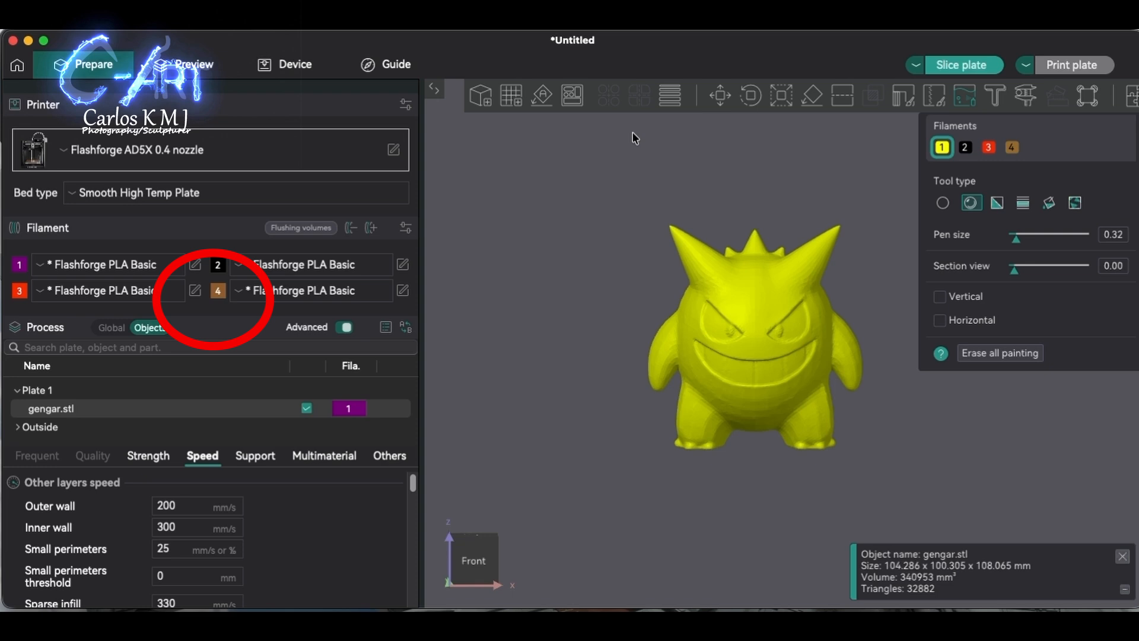
Change filament 4's color to White and restart color painting so it uses the updated filament colors.
click(206, 291)
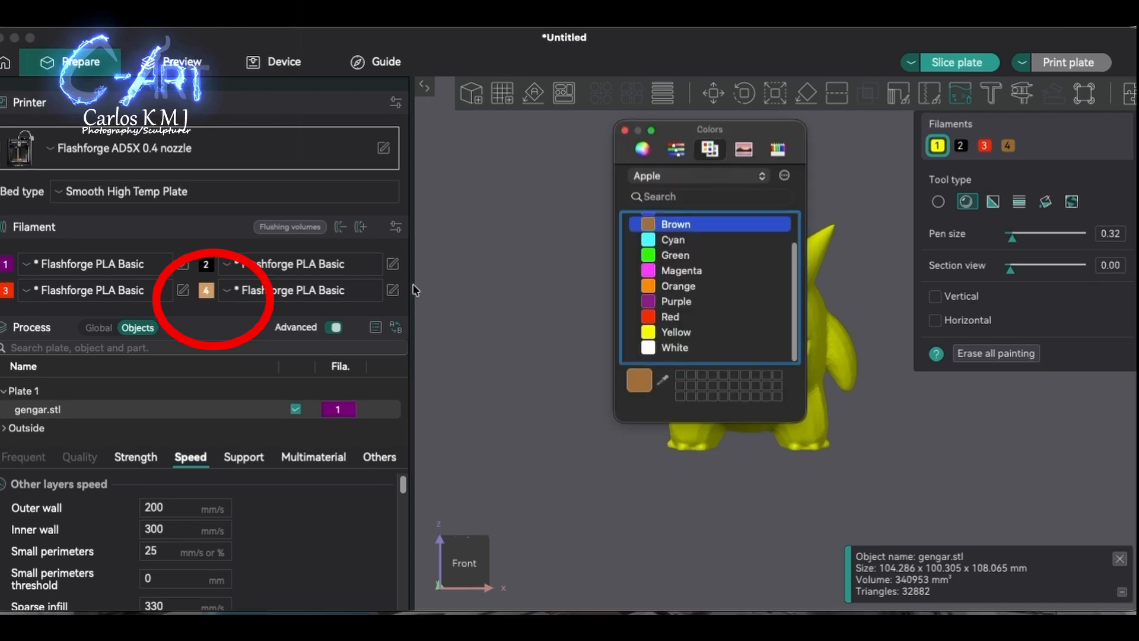
click(653, 351)
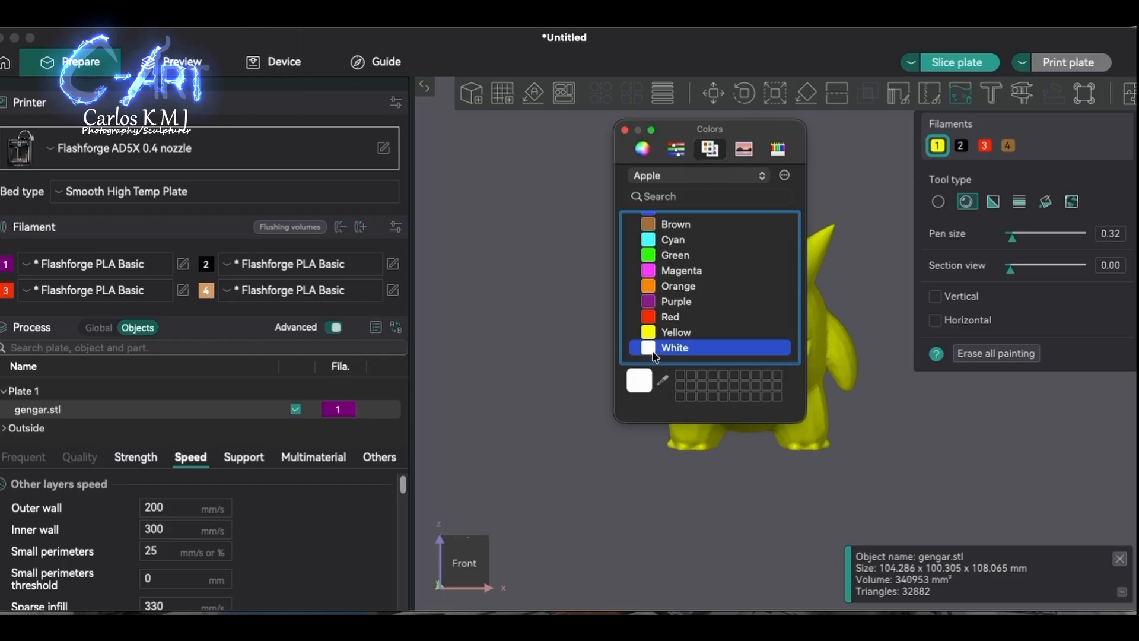
click(625, 130)
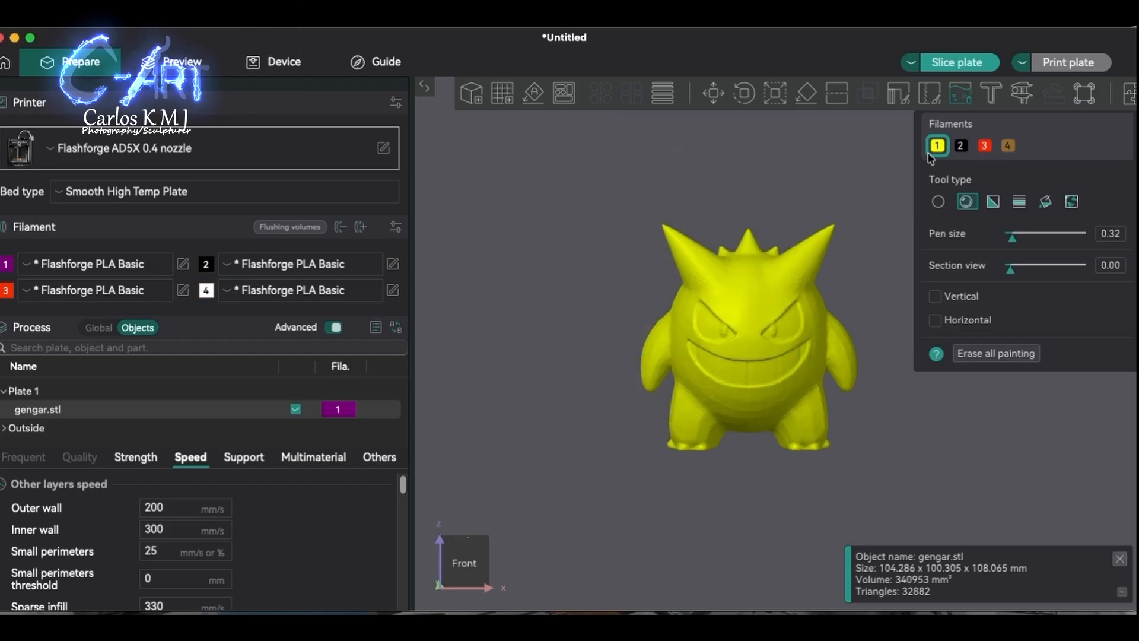
click(930, 94)
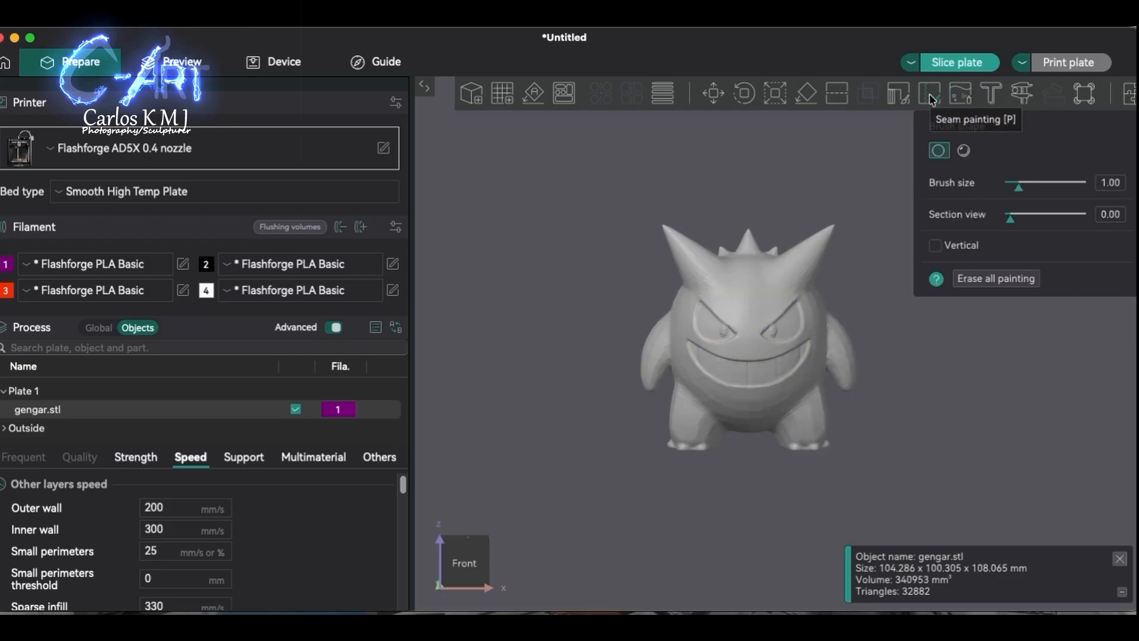
click(961, 93)
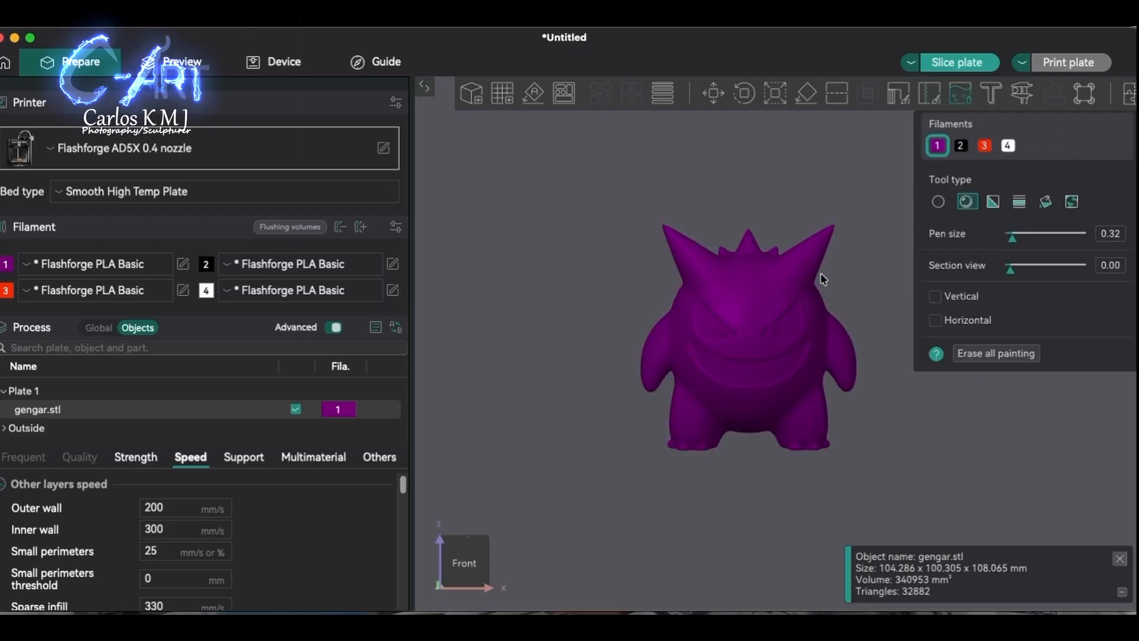
Draw a thin mark on the model's forehead with the circle brush and black filament 2.
scroll(867, 255, up, 6)
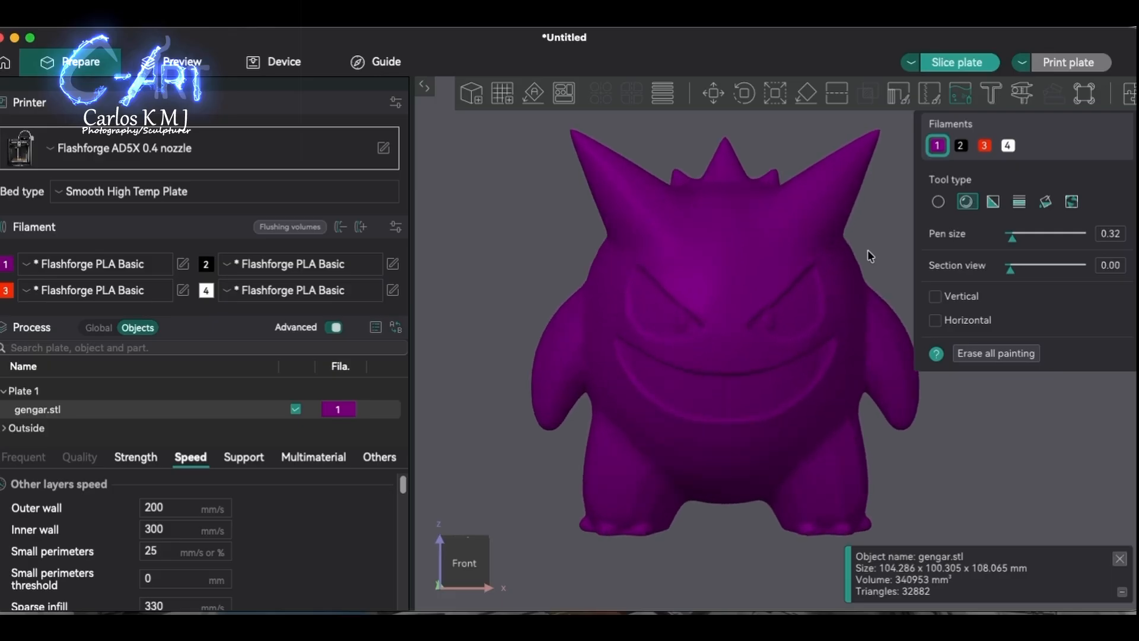
right_drag(872, 244, 832, 249)
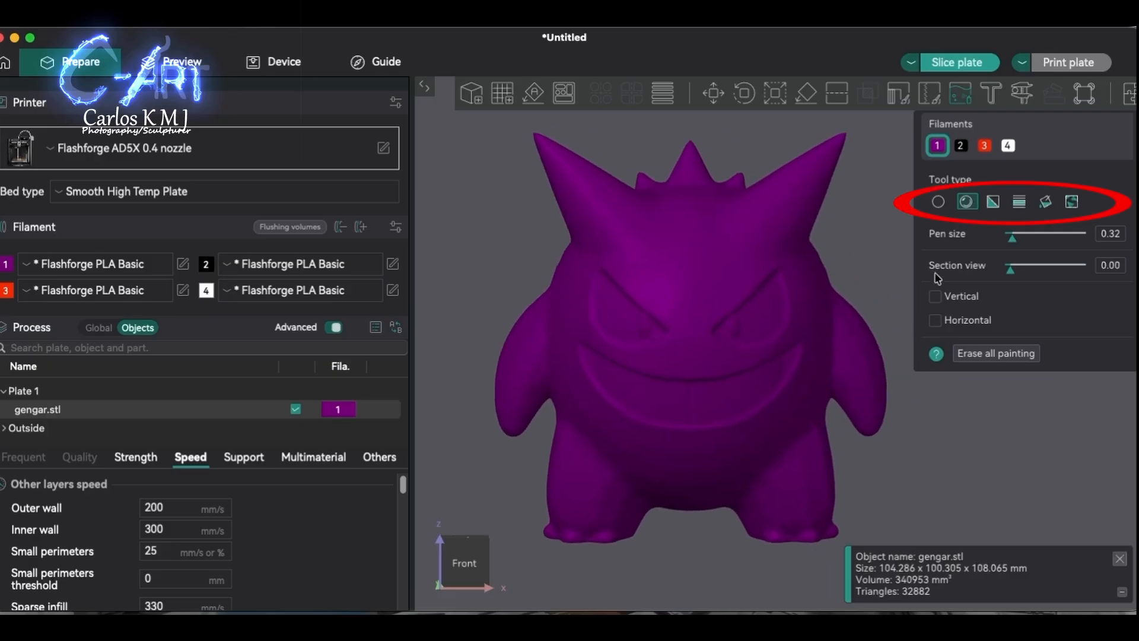
click(940, 201)
click(961, 145)
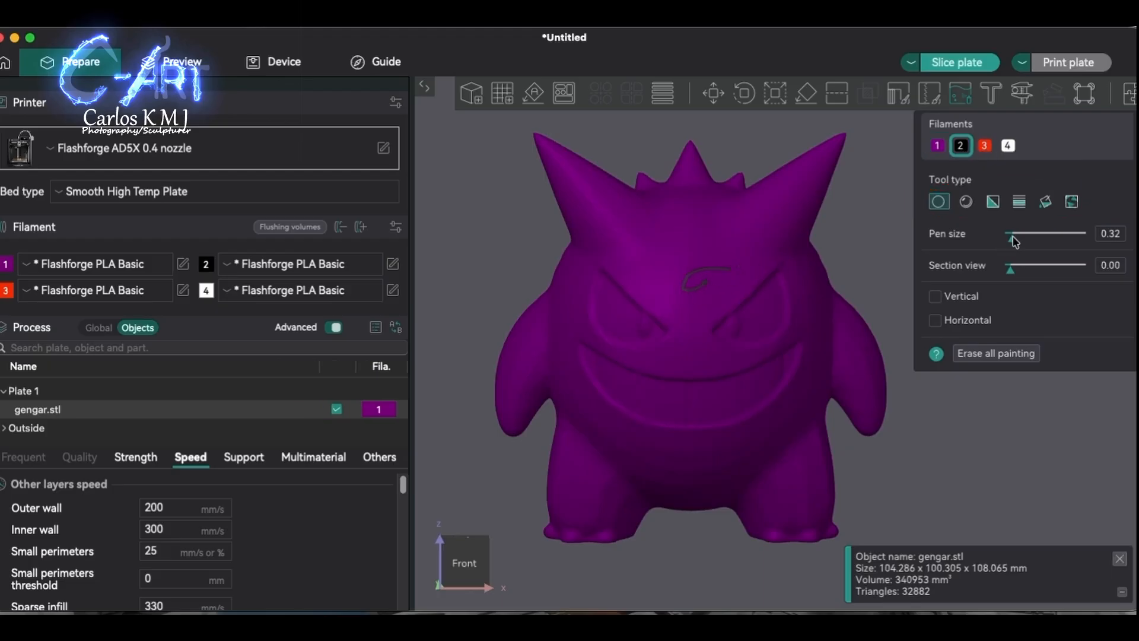
Enlarge the pen size to 4.48 and paint broad black patches across the forehead with the sphere brush.
drag(1015, 241, 1051, 241)
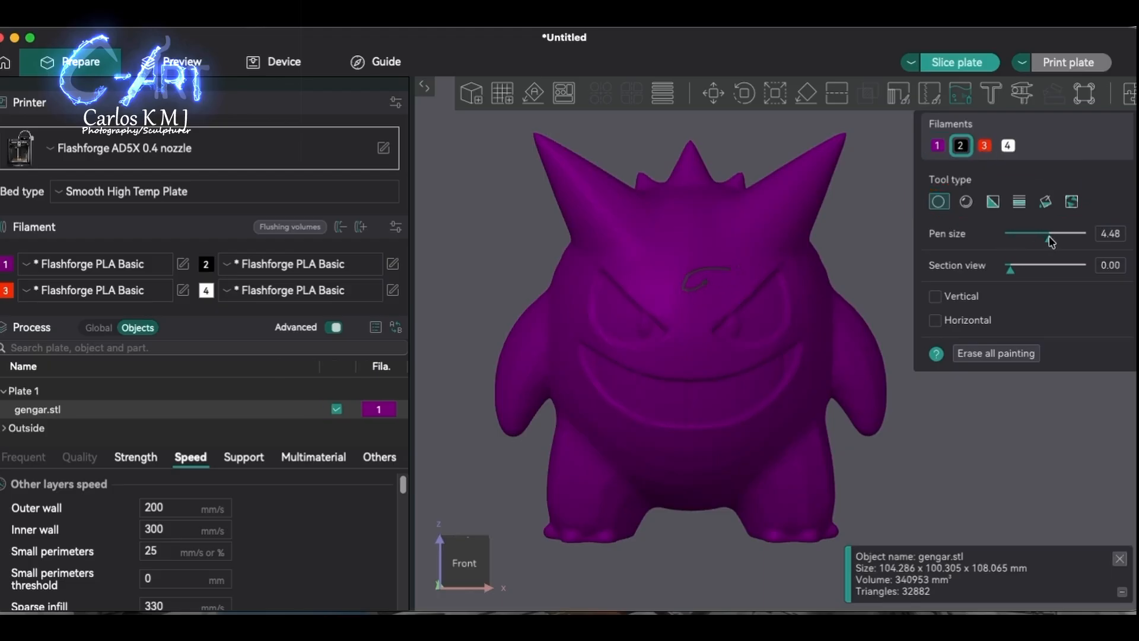
click(966, 201)
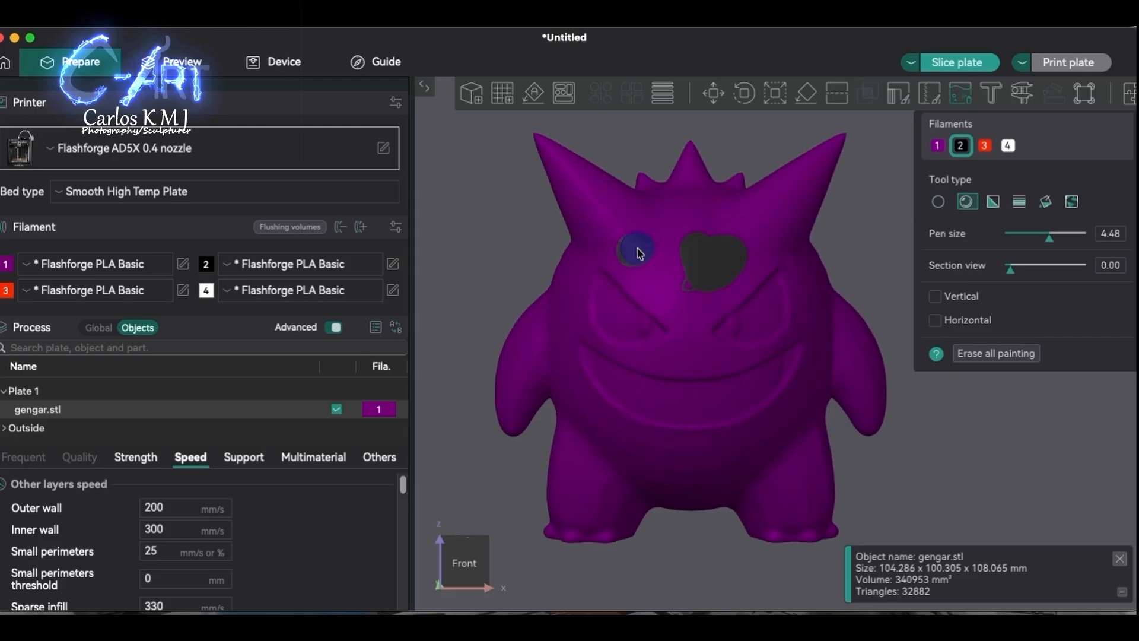
mouse_move(638, 252)
mouse_down()
mouse_move(643, 231)
mouse_move(677, 218)
mouse_move(634, 261)
mouse_move(656, 275)
mouse_move(668, 316)
mouse_up()
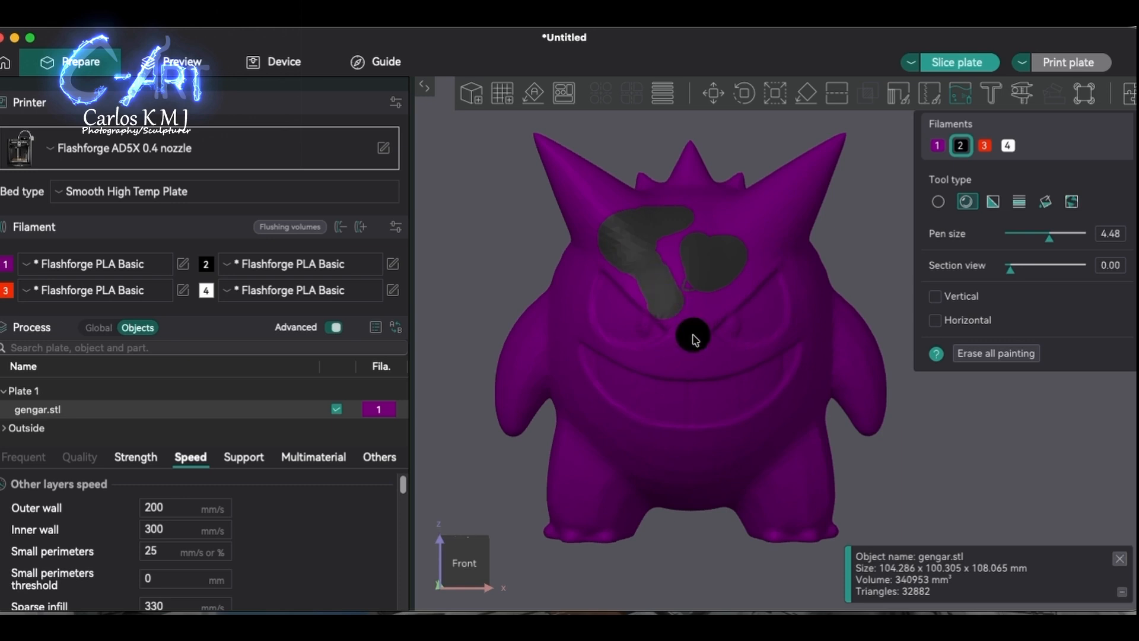
Paint individual facets of the model's left eye and pupil black with the triangle tool, then erase all painting.
click(992, 203)
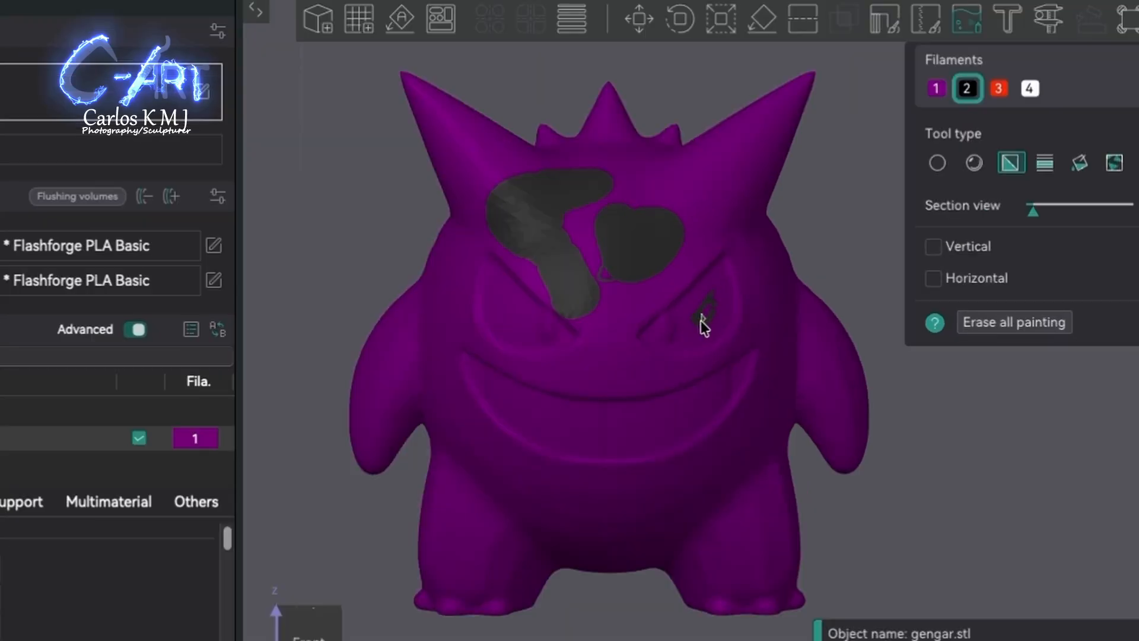
scroll(704, 318, up, 5)
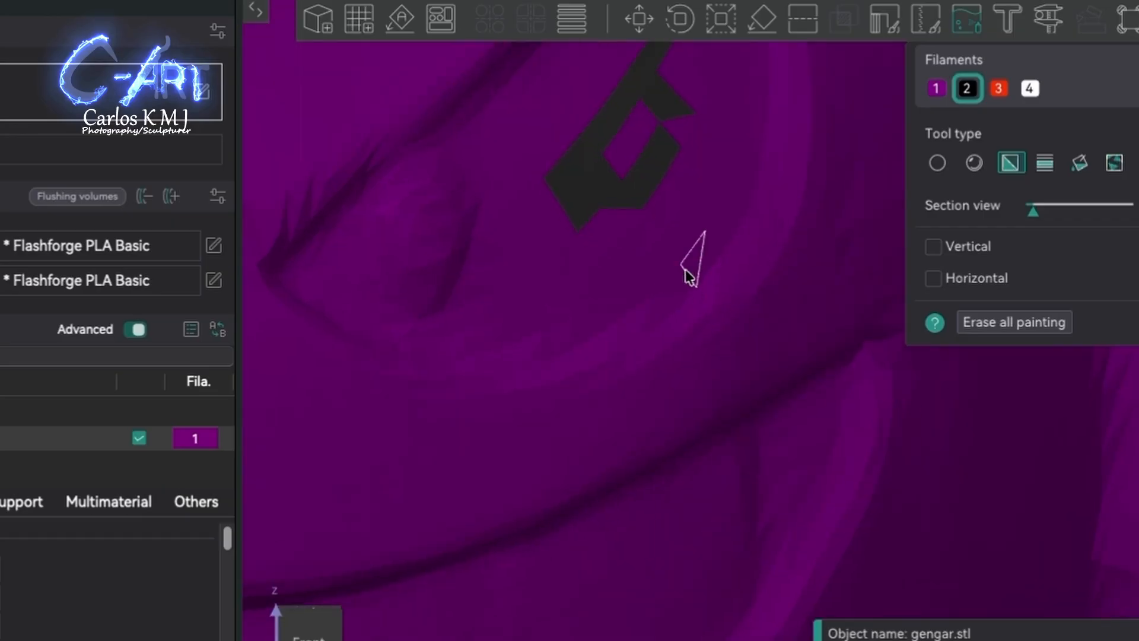
middle_drag(678, 263, 684, 352)
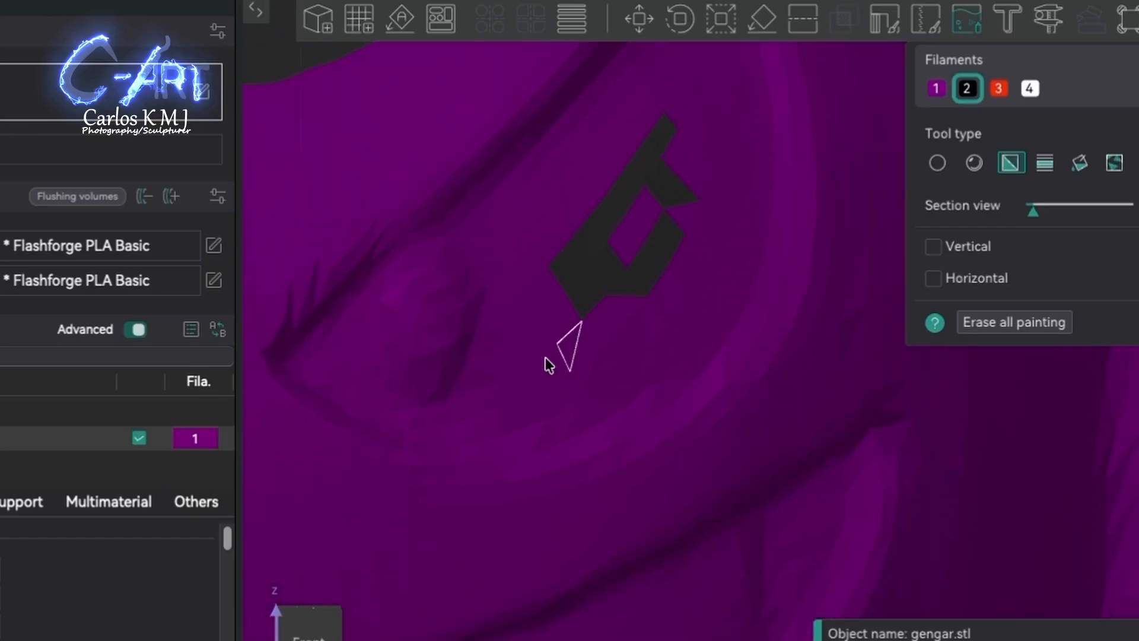
mouse_move(436, 359)
mouse_down()
mouse_move(430, 286)
mouse_move(402, 310)
mouse_move(414, 368)
mouse_move(440, 293)
mouse_move(430, 280)
mouse_up()
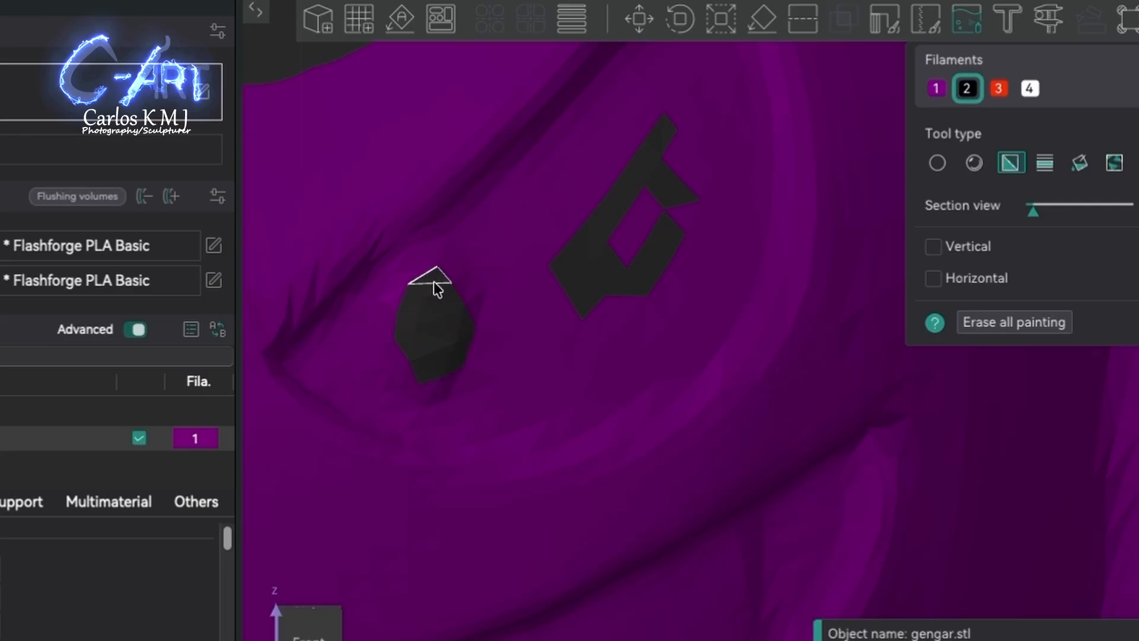
click(1039, 217)
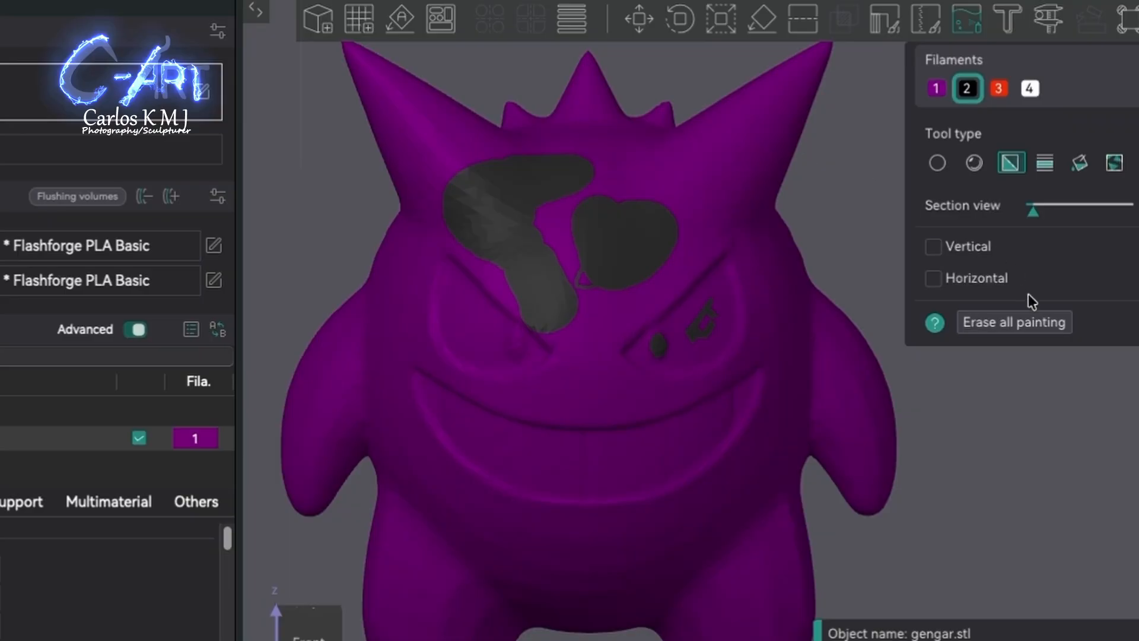
click(1017, 326)
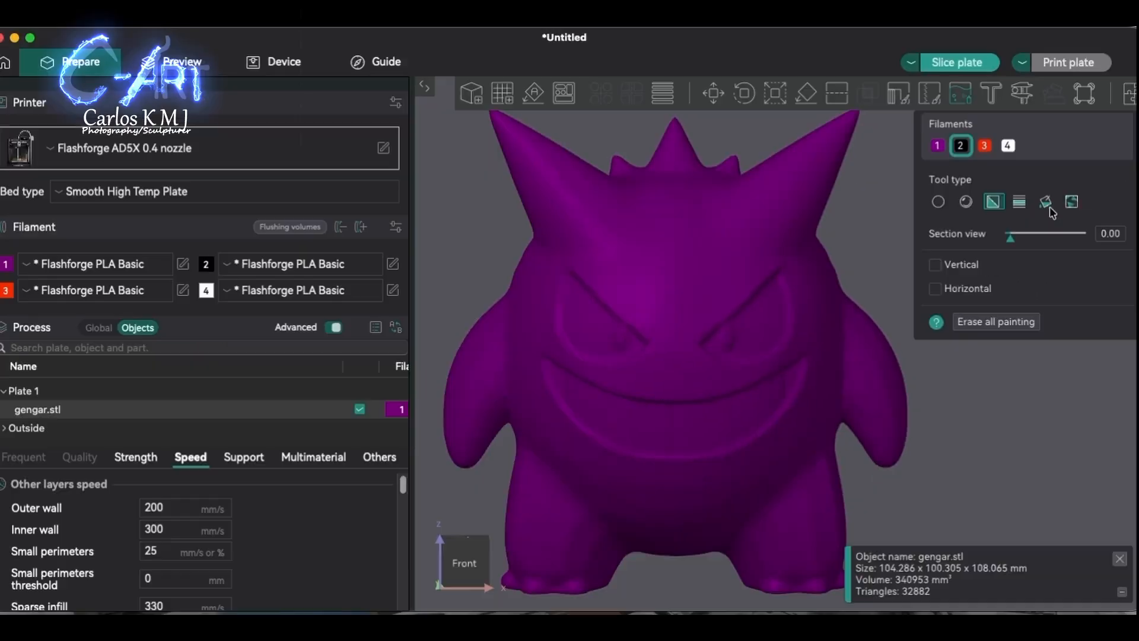
Paint a black band around the head just above the eyes with the height range tool at 0.20.
click(1020, 202)
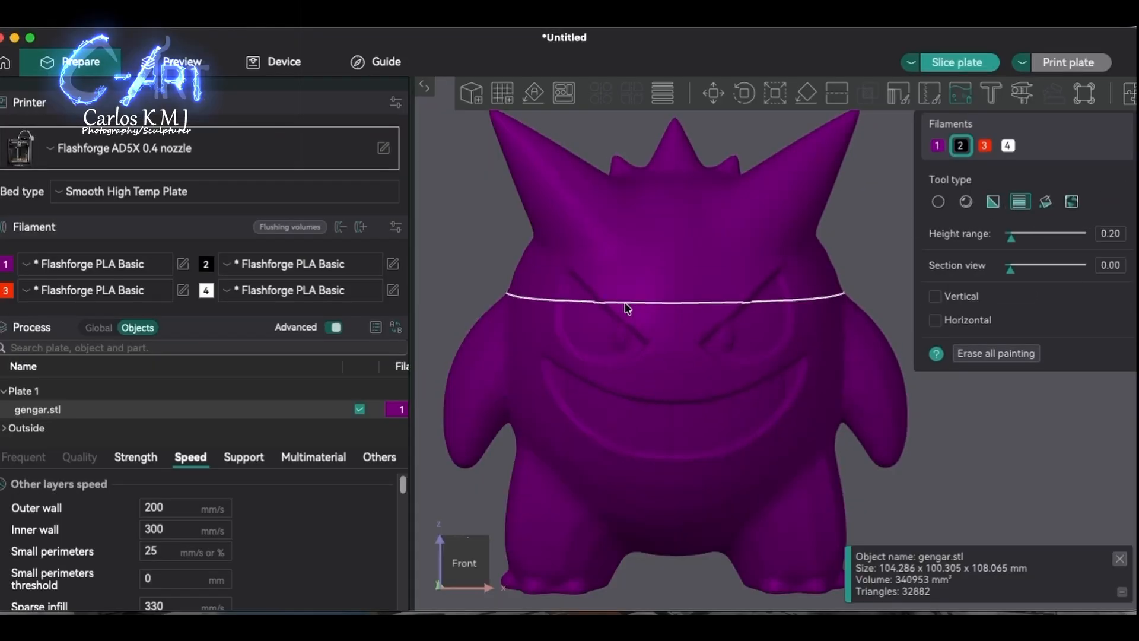
click(631, 258)
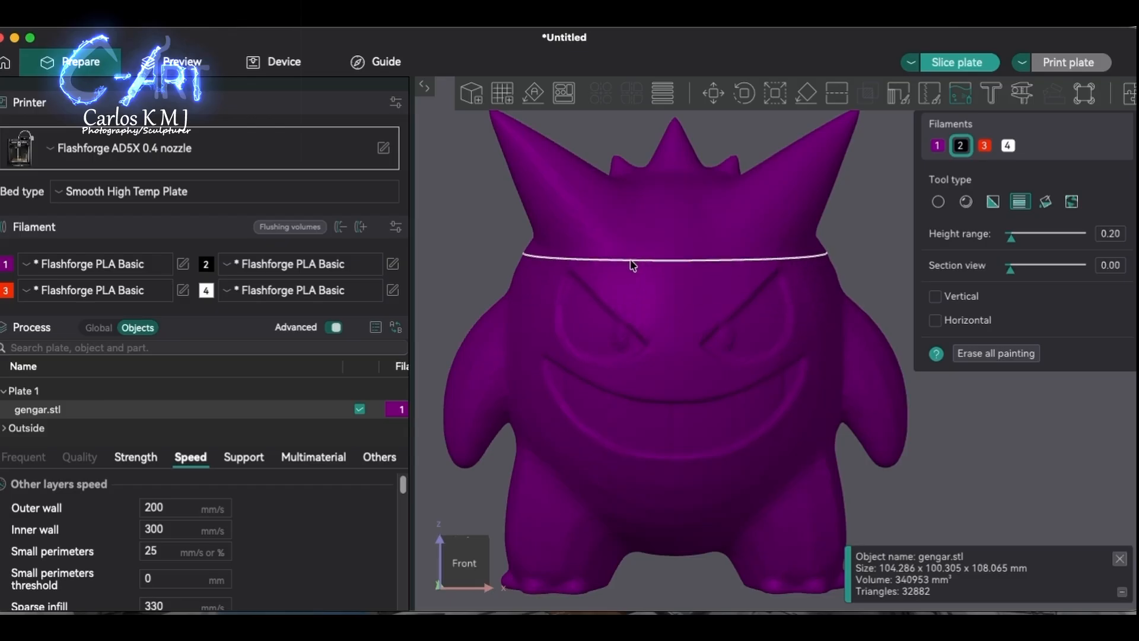
drag(630, 250, 634, 251)
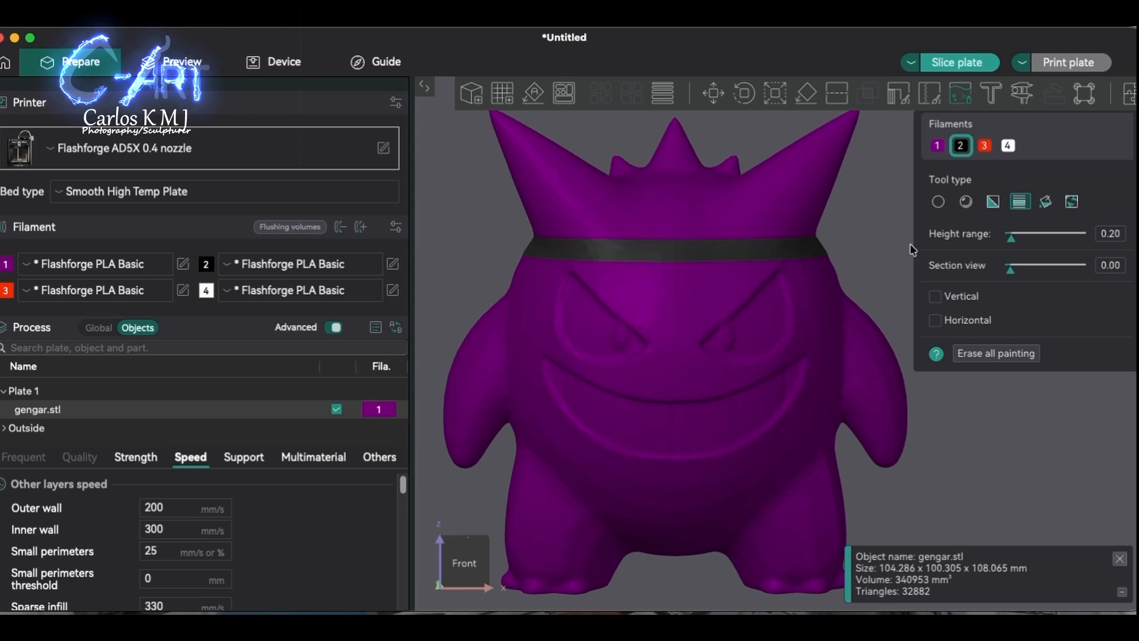
Fill the head above the black band with red filament 3 at smart fill angle 30, then undo the fill and the band.
click(1053, 204)
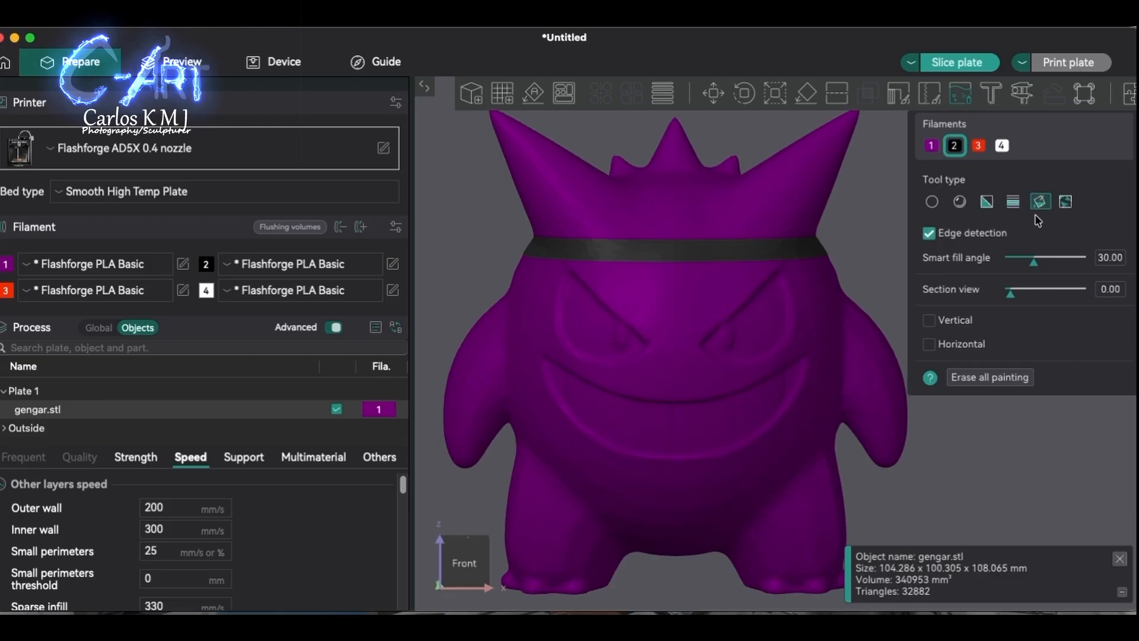
click(977, 148)
click(756, 209)
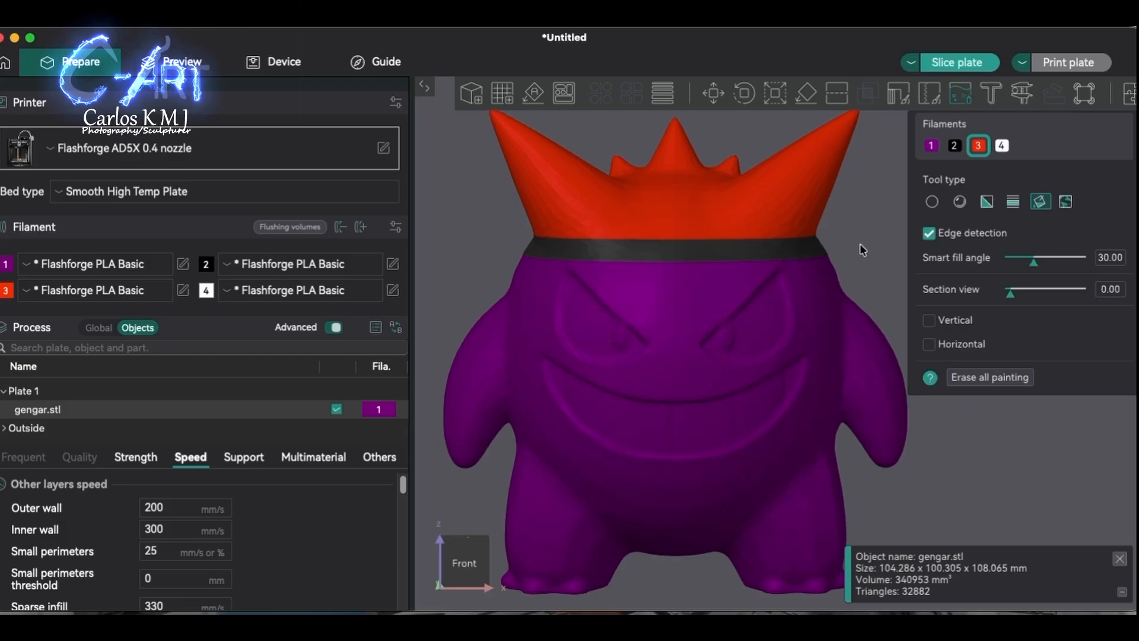
key(super+z)
key(super+z)
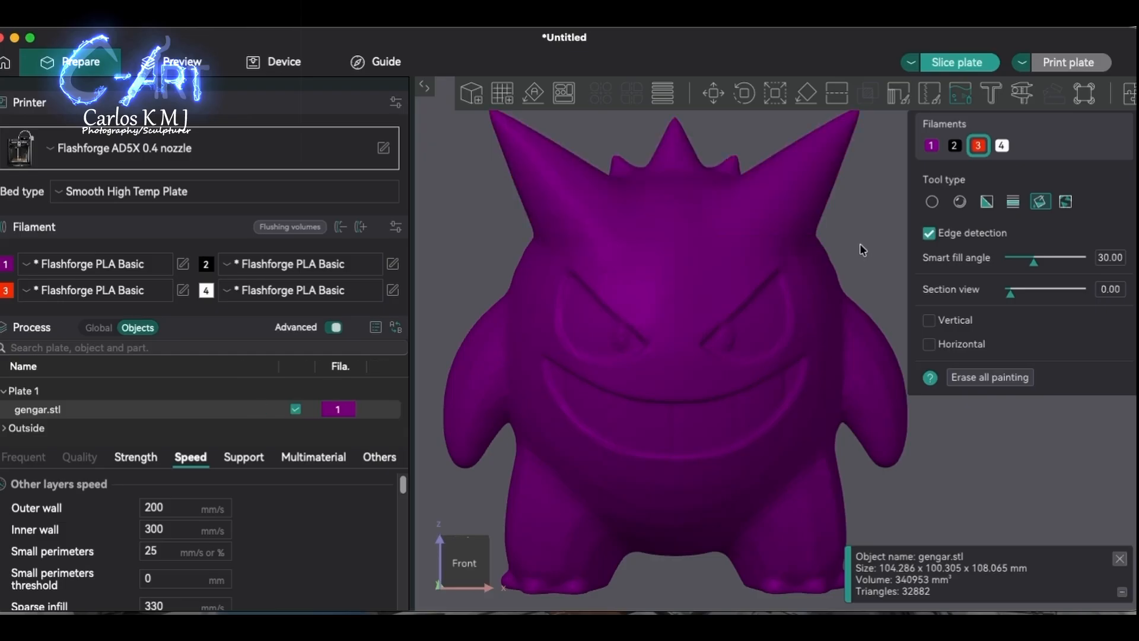
Fill the whole model with red filament 3, then paint a few forehead facets with white filament 4 at smart fill angle 0.
click(751, 245)
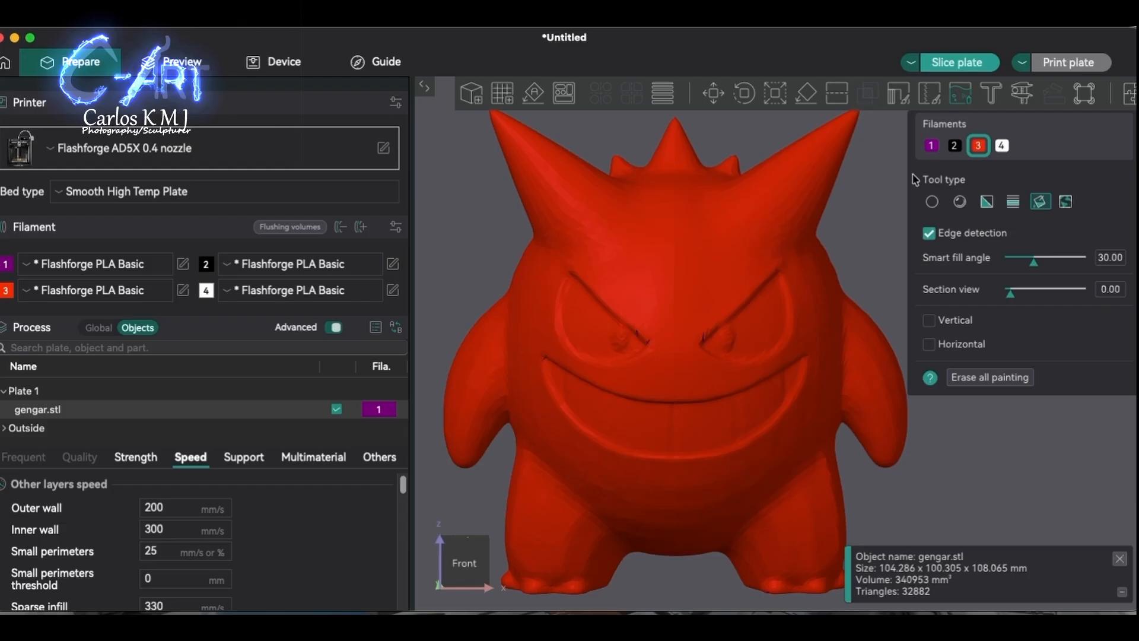
drag(1031, 265, 1010, 265)
key(4)
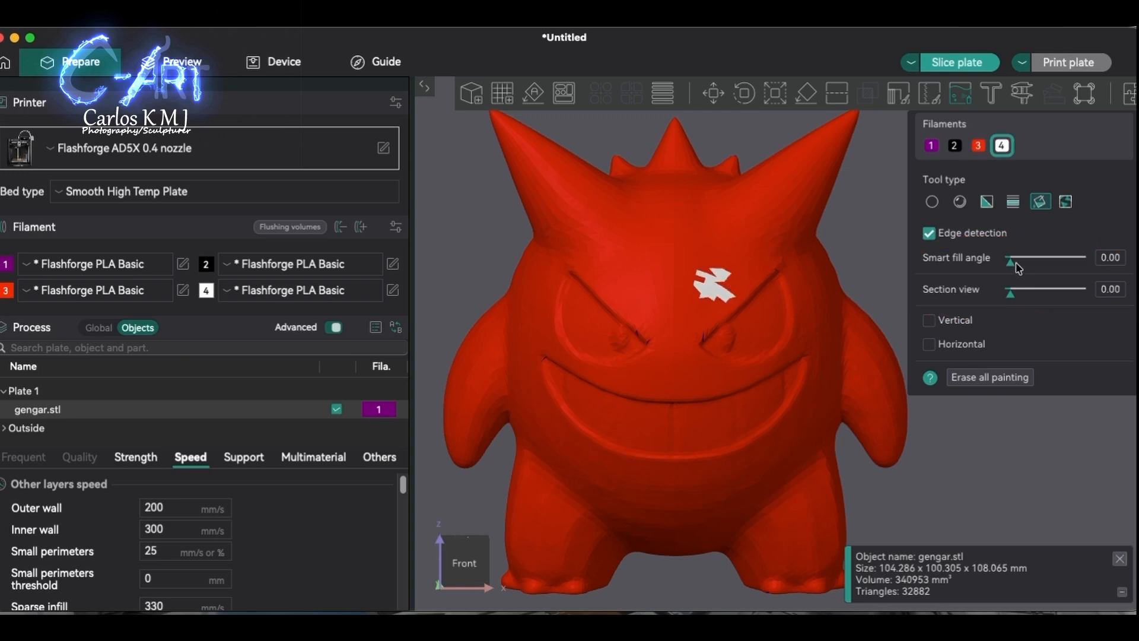
Set the smart fill angle to 32 and fill the whole model with white filament 4.
drag(1017, 267, 1042, 267)
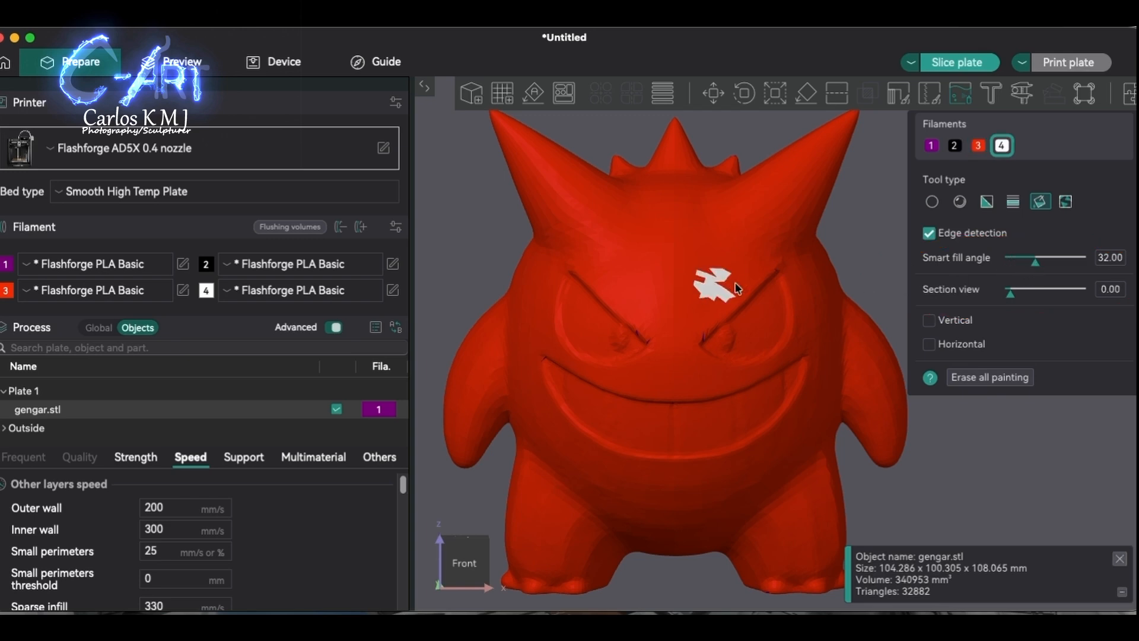
click(704, 279)
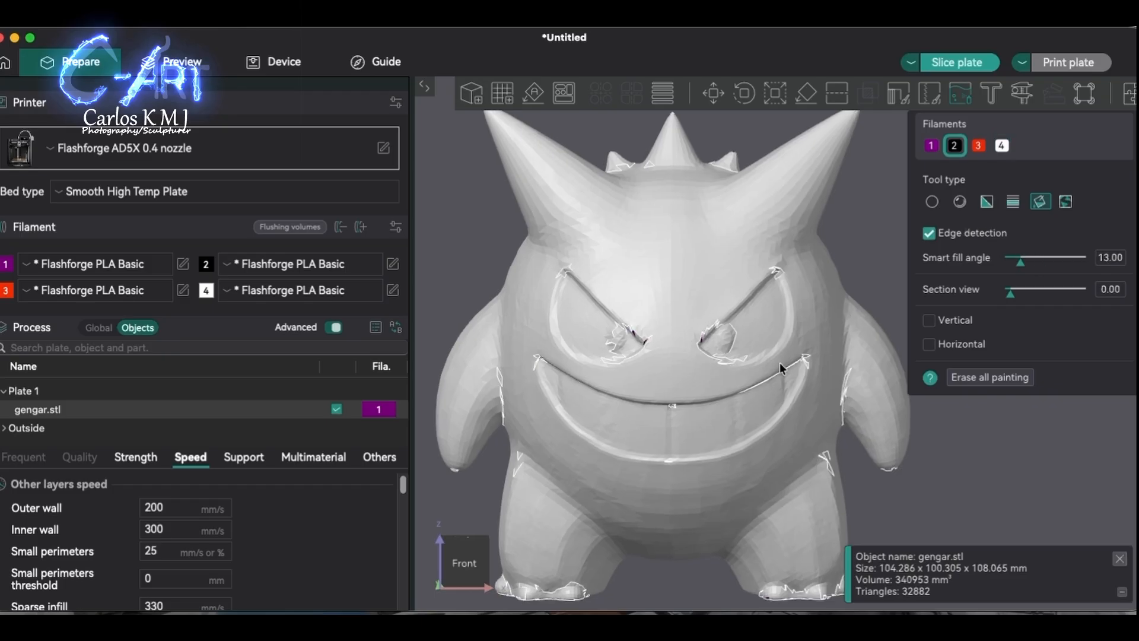
Fill the pupil of the model's left eye with black filament 2 at smart fill angle 13.
scroll(780, 359, up, 10)
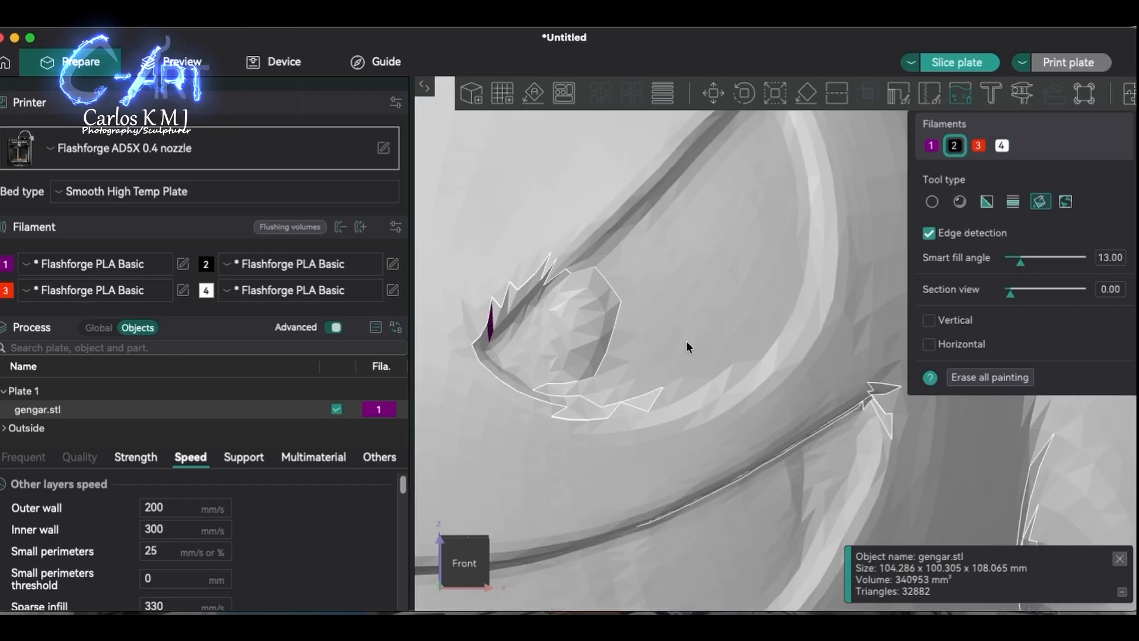
scroll(541, 327, down, 6)
scroll(689, 219, up, 4)
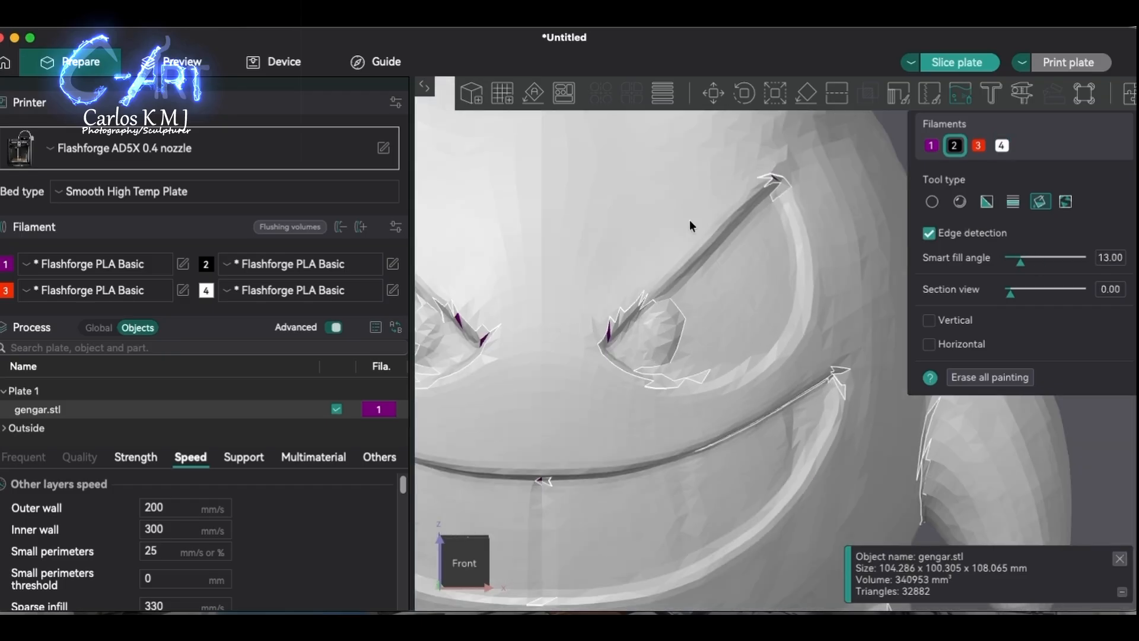
click(654, 325)
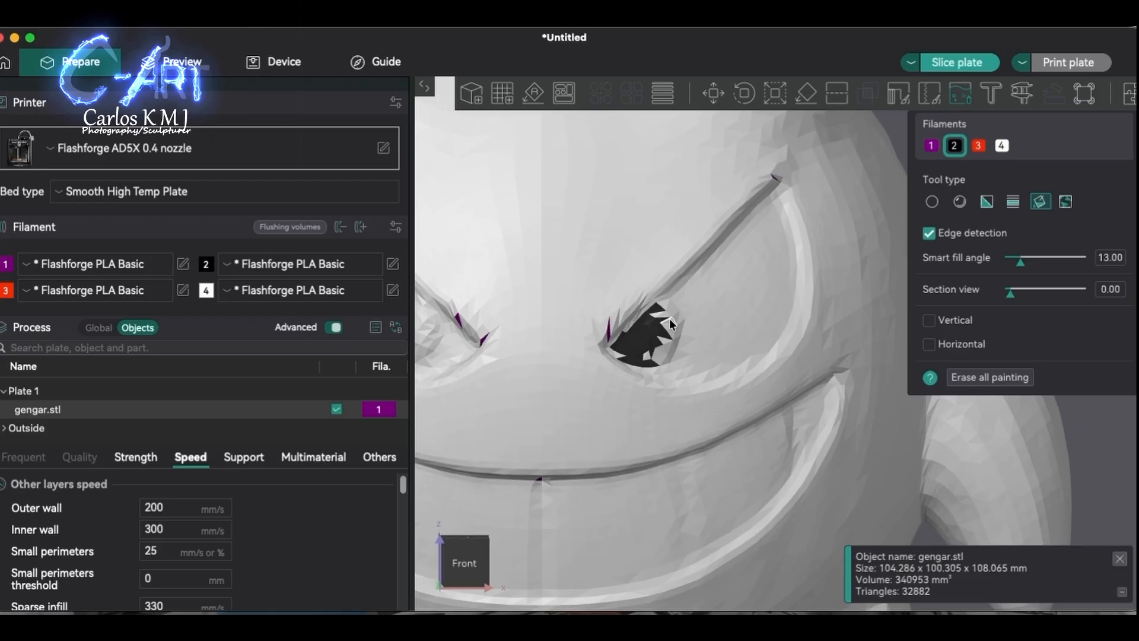
Fill the whole model with black filament 2 at a wider smart fill angle, then turn edge detection off and back on.
drag(1026, 265, 1030, 264)
alt+scroll(684, 332, up, 5)
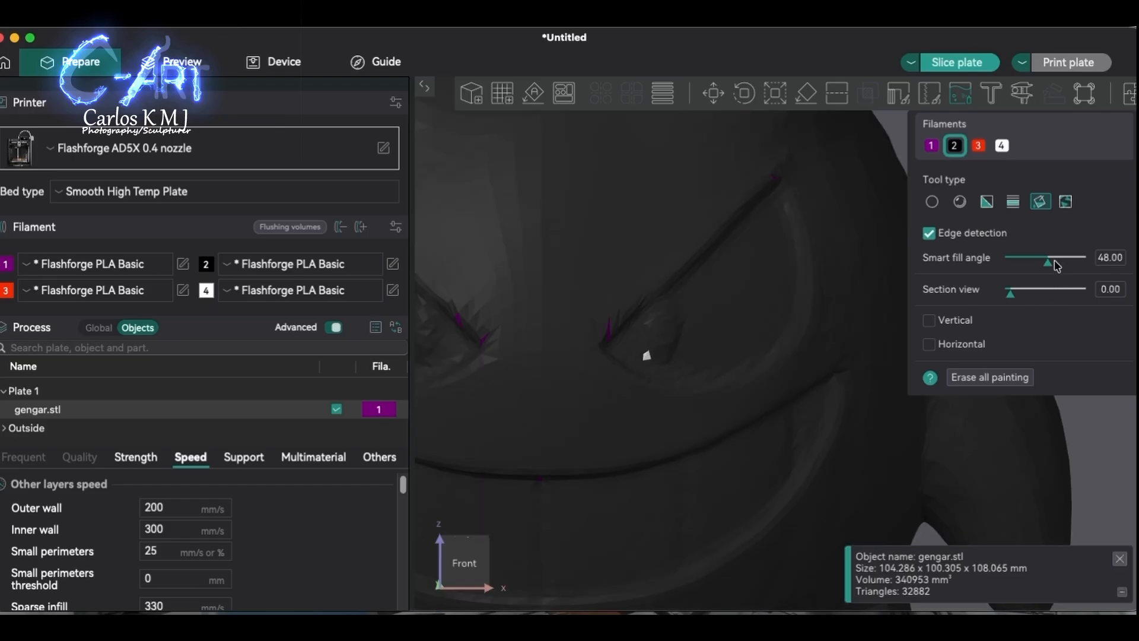
drag(1047, 267, 1020, 261)
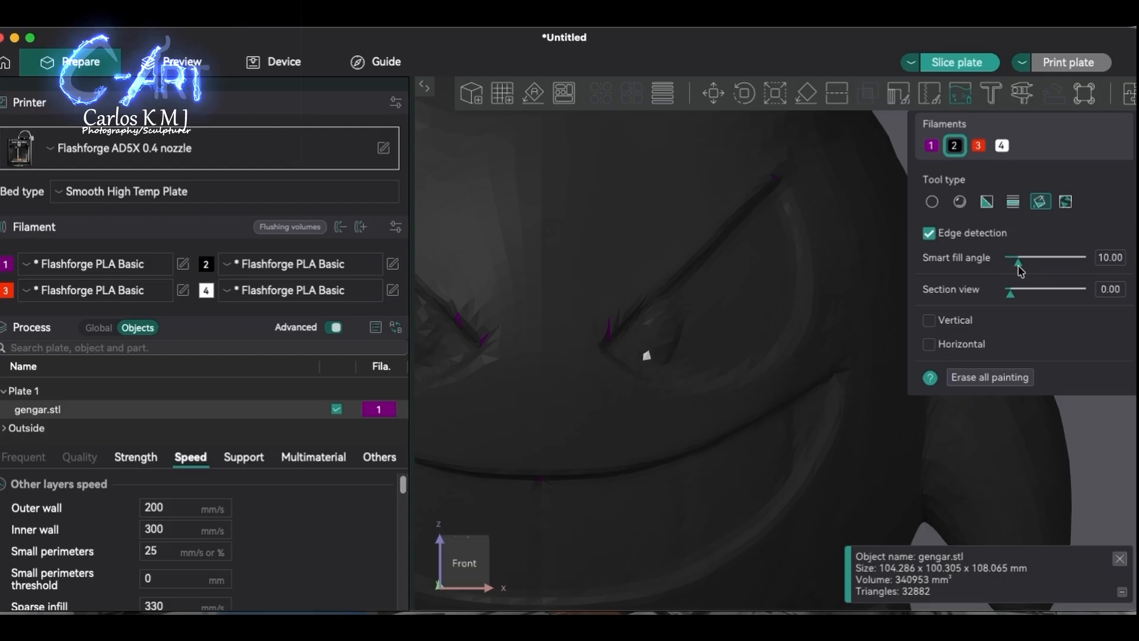
click(930, 234)
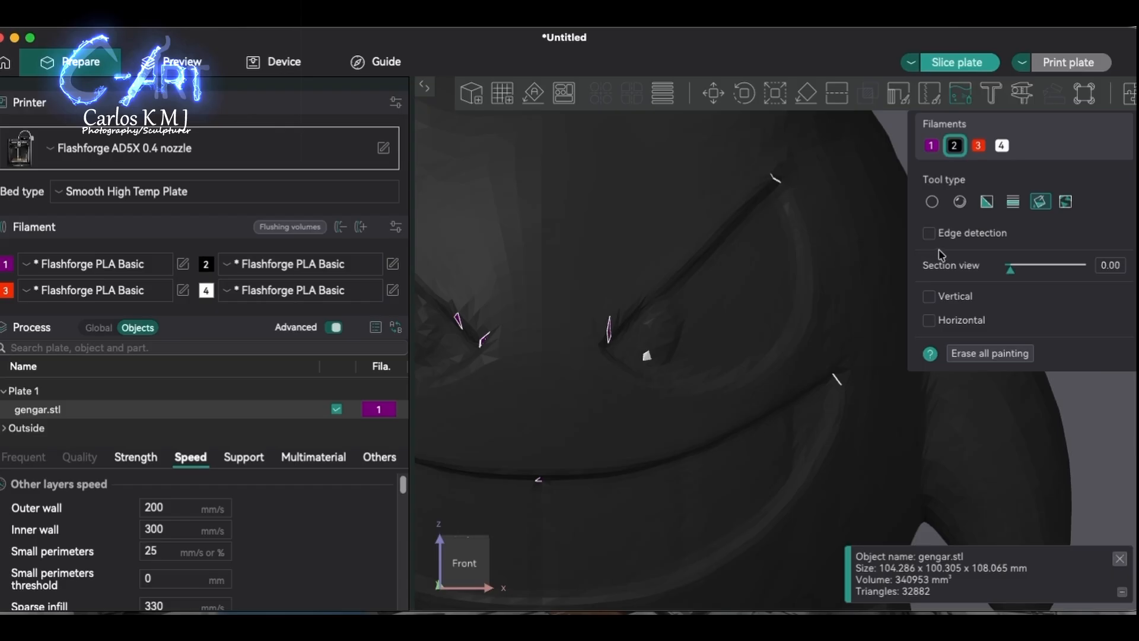
click(930, 234)
Fill both eyes and their inner corners with red filament 3 at smart fill angle 11, leaving the left pupil black.
drag(1012, 262, 1021, 265)
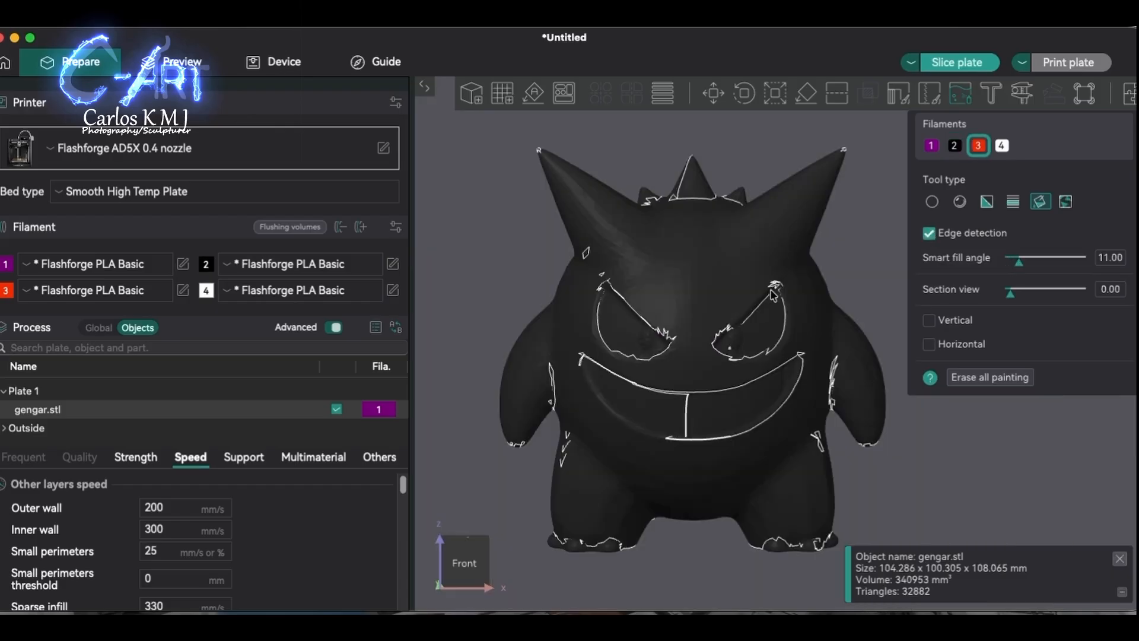
scroll(765, 336, up, 5)
click(766, 336)
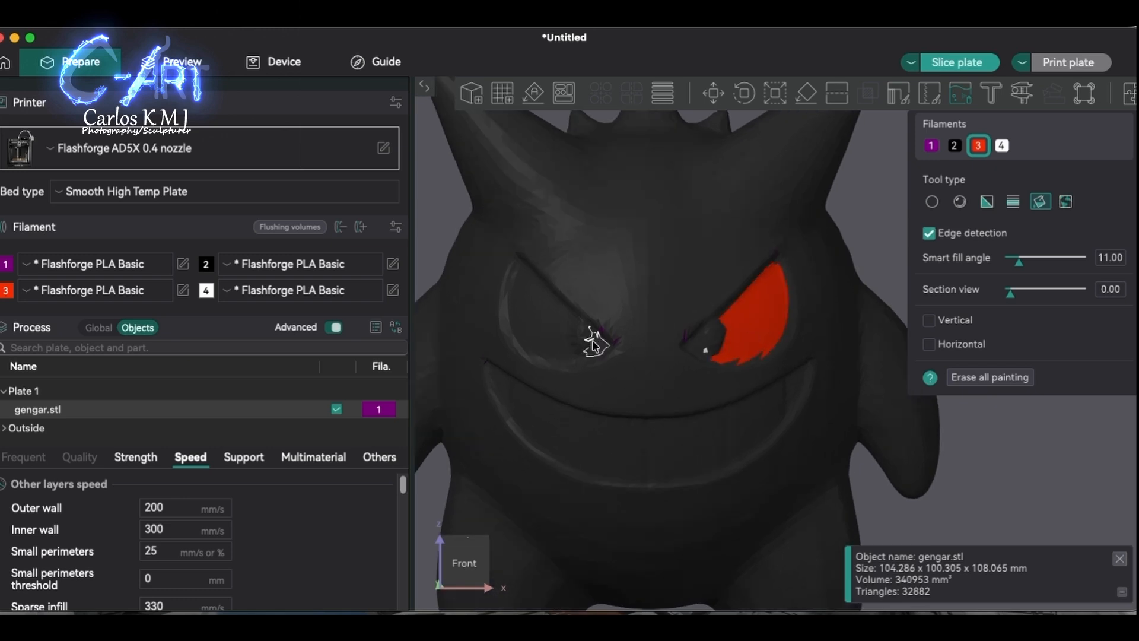
click(543, 338)
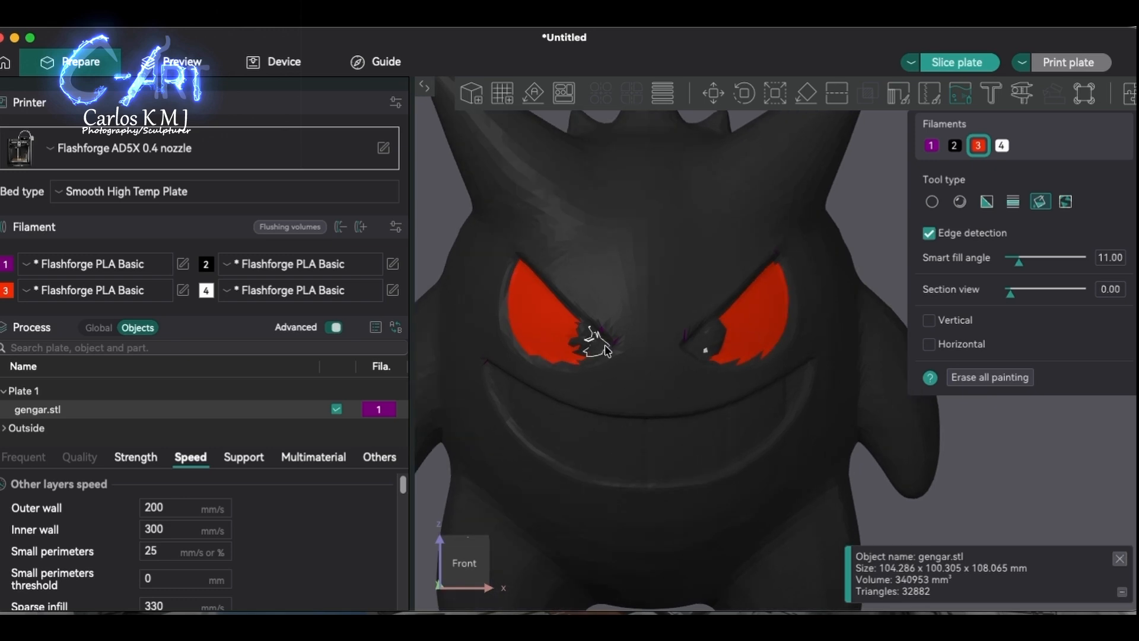
click(698, 352)
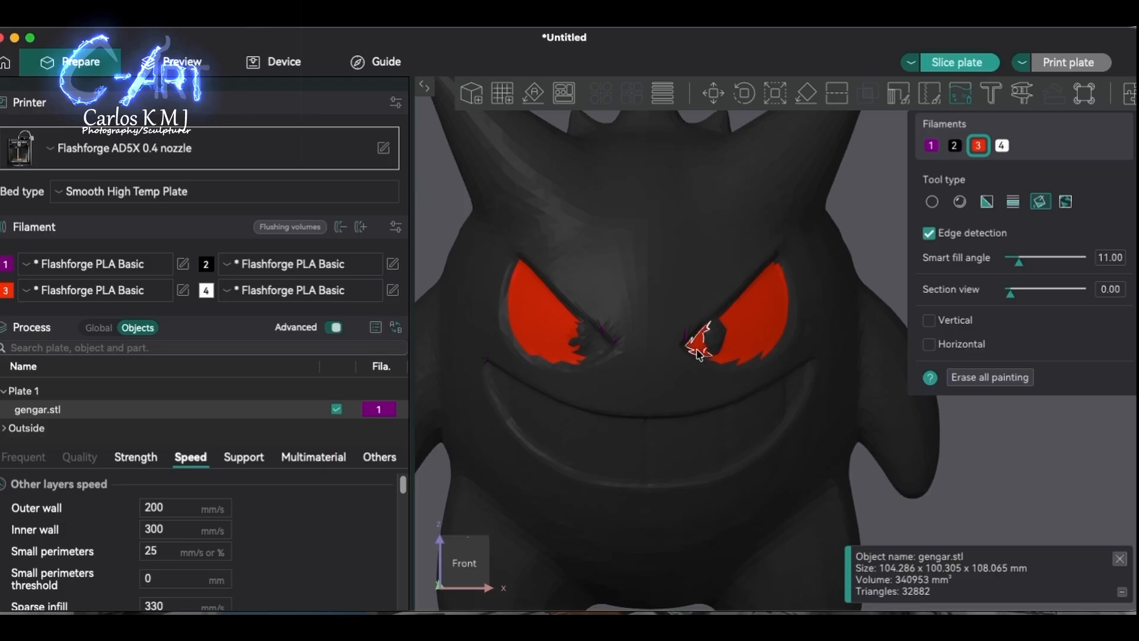
click(596, 344)
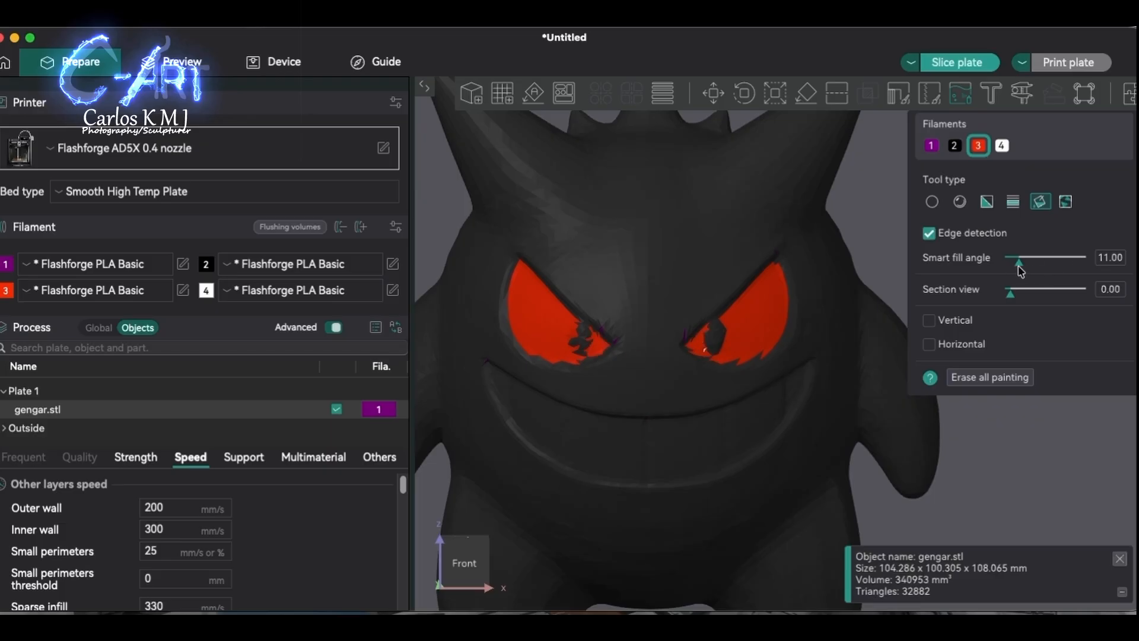
Fill the mouth half below the model's left eye with white filament 4 at angle 10, try the other half, and undo that last fill.
drag(1019, 263, 1018, 262)
click(1003, 148)
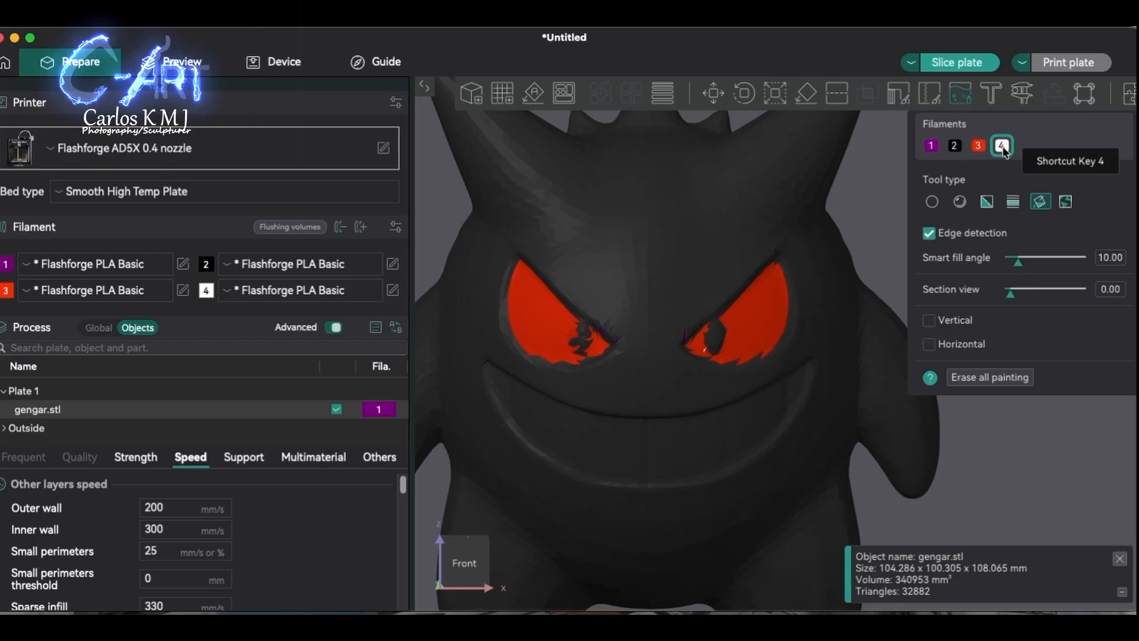
click(734, 445)
click(610, 445)
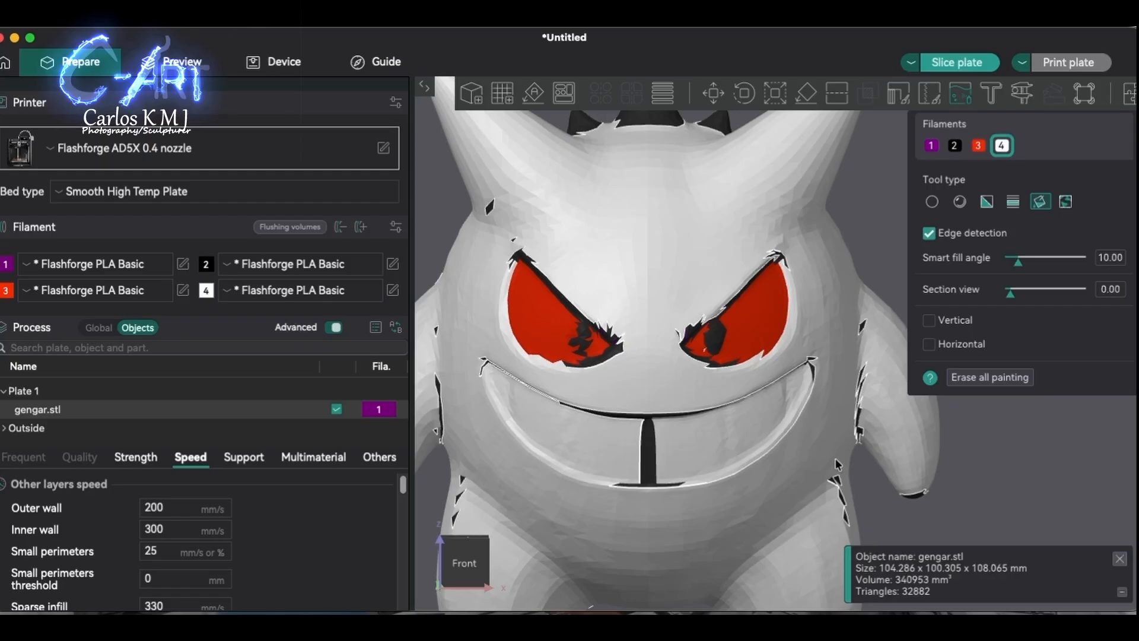
key(ctrl+z)
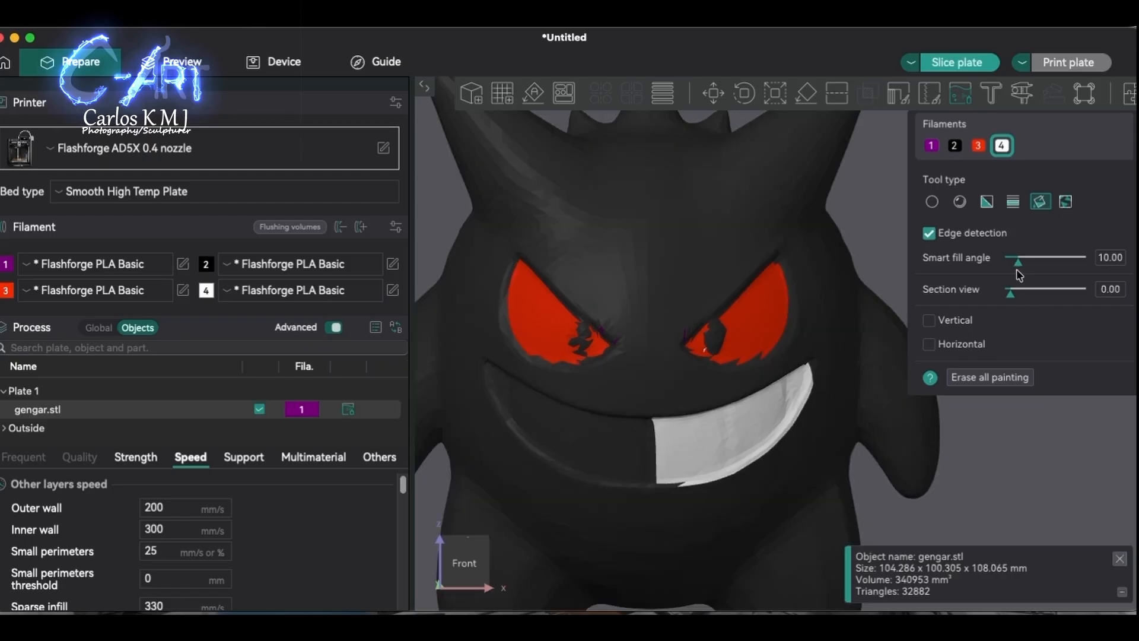
Lower the smart fill angle to 1, then 3, and paint facets of the mouth's remaining half with white filament 4.
drag(1018, 261, 1016, 262)
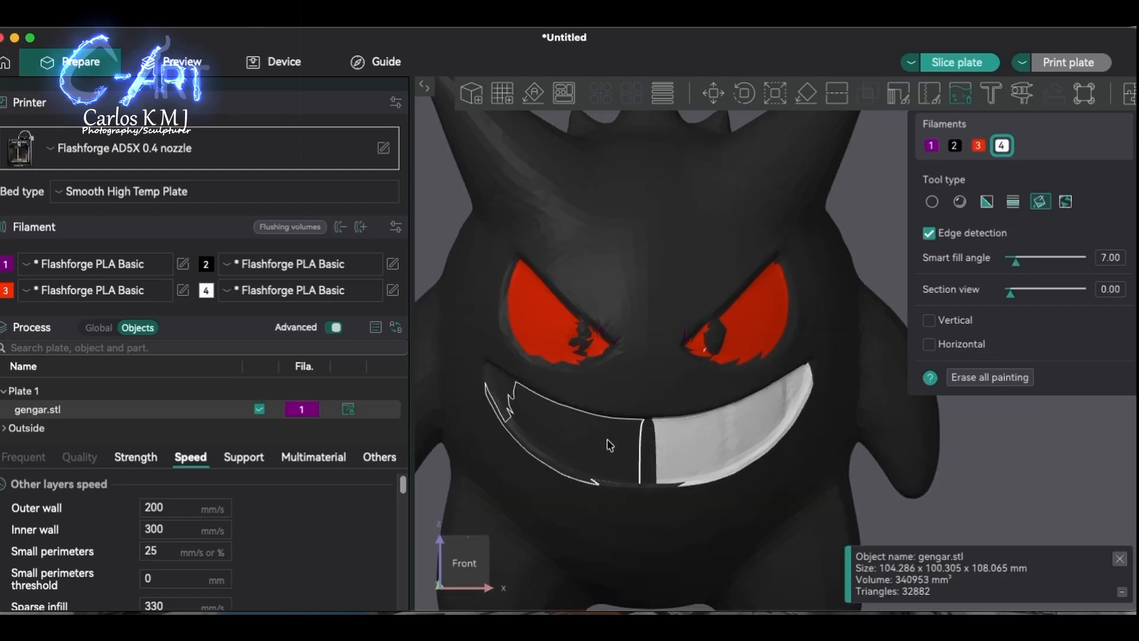
drag(1016, 261, 1011, 262)
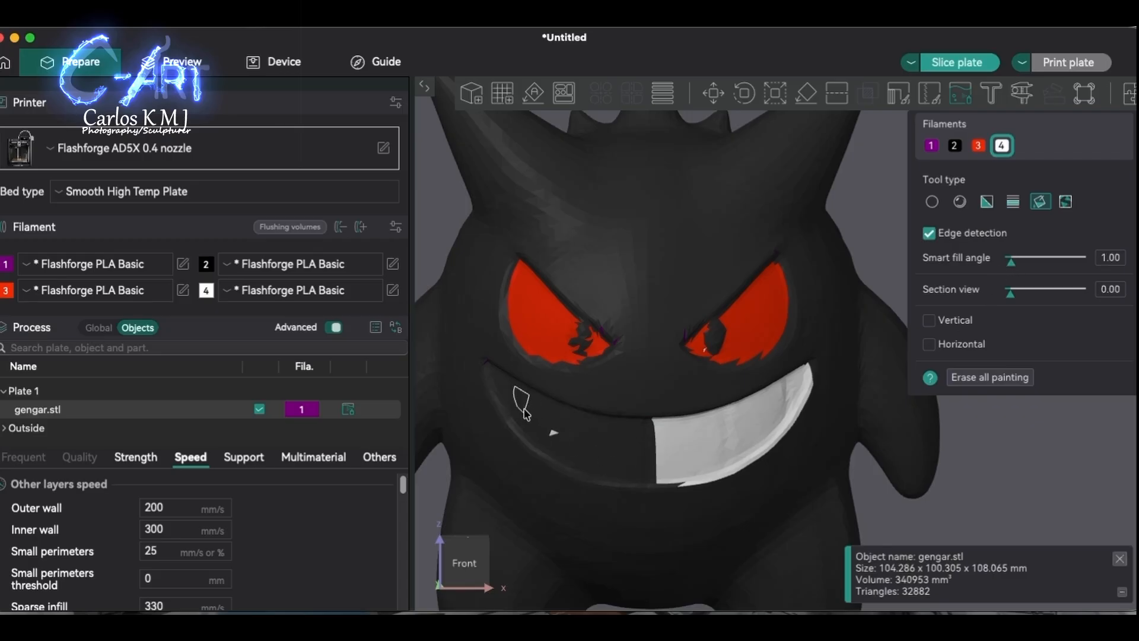
mouse_move(522, 403)
mouse_down()
mouse_move(514, 391)
mouse_move(580, 434)
mouse_up()
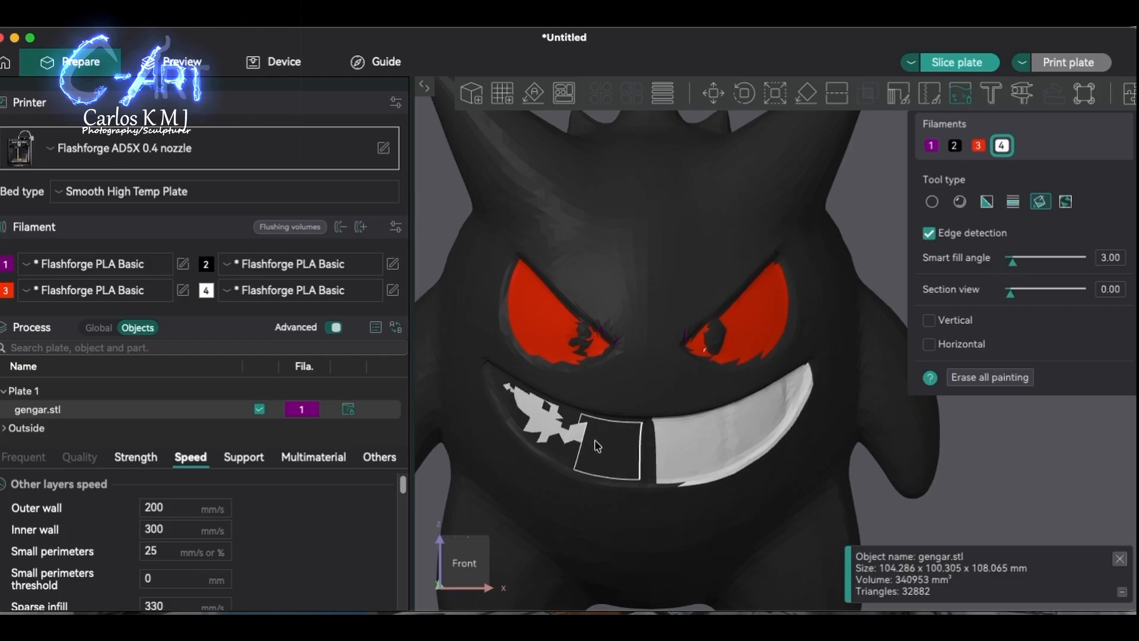
click(574, 442)
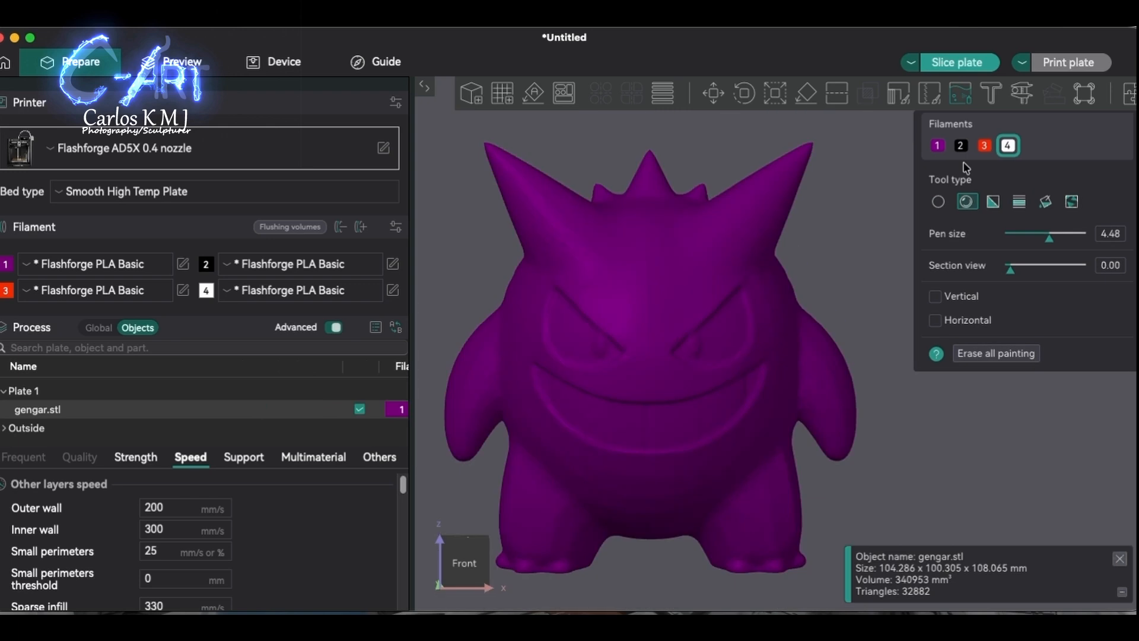
Paint the pupil of the model's left eye with black filament 2, using the sphere brush at pen size 1.10.
click(960, 145)
scroll(623, 326, up, 10)
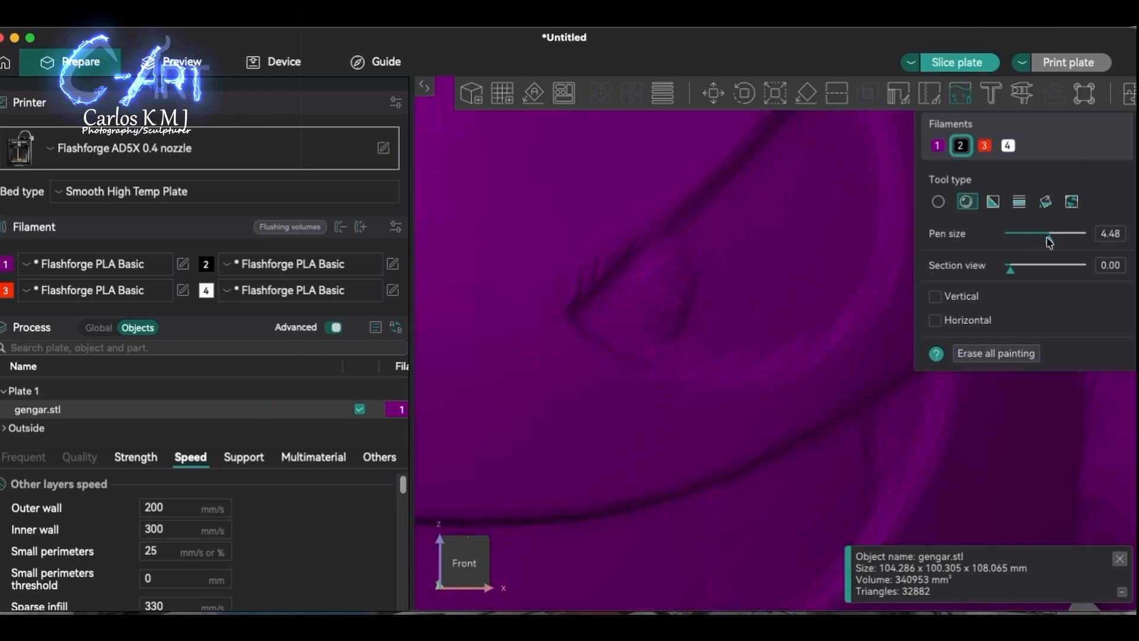
alt+scroll(725, 303, down, 10)
mouse_move(664, 296)
mouse_down()
mouse_move(670, 261)
mouse_move(682, 294)
mouse_move(643, 280)
mouse_move(643, 331)
mouse_move(674, 306)
mouse_move(641, 290)
mouse_move(687, 300)
mouse_up()
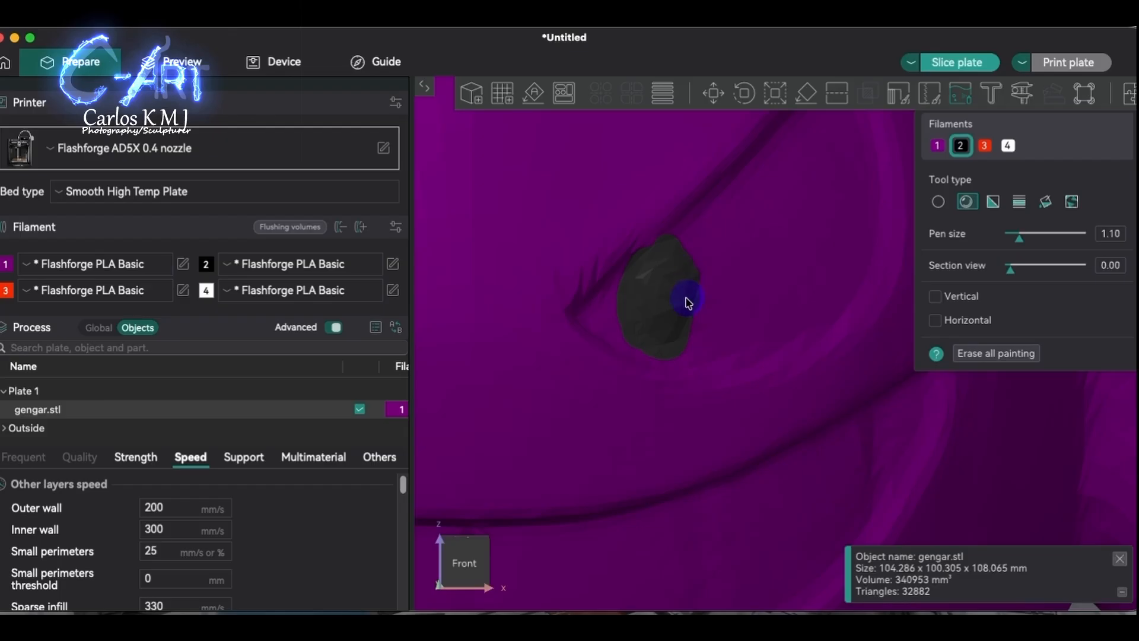
Trim the edge of the model's left pupil with purple filament 1 at pen size 1.10.
click(938, 146)
scroll(905, 473, down, 5)
drag(971, 522, 941, 522)
scroll(588, 331, up, 5)
right_drag(557, 369, 628, 483)
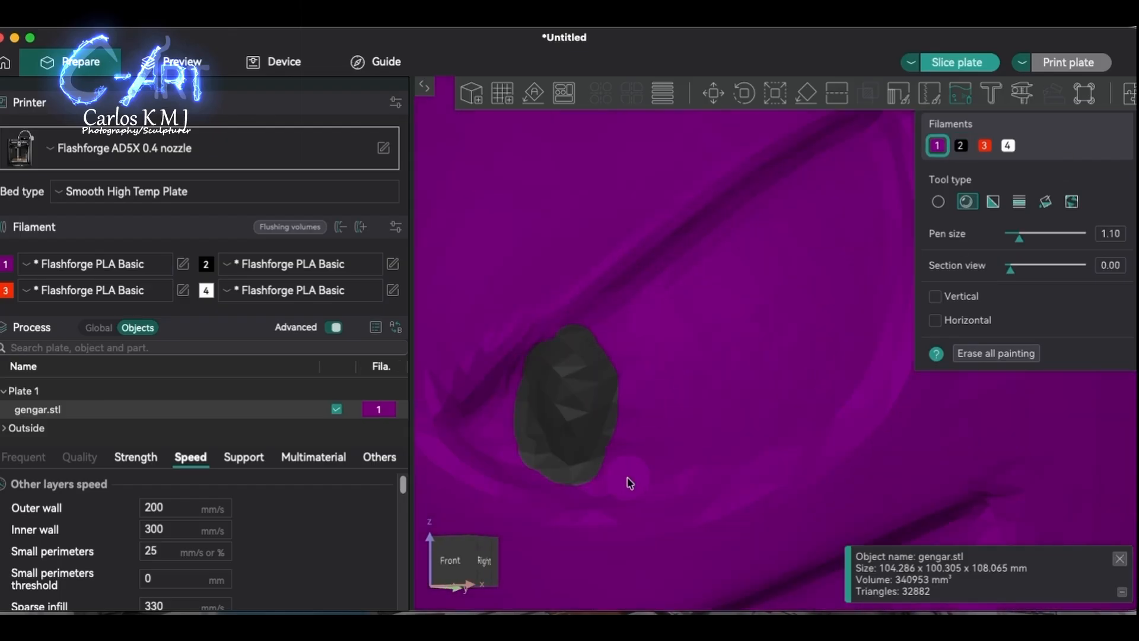
mouse_move(627, 483)
mouse_down()
mouse_move(511, 425)
mouse_move(671, 381)
mouse_move(598, 484)
mouse_move(536, 461)
mouse_move(573, 495)
mouse_up()
scroll(600, 318, down, 10)
scroll(860, 379, up, 5)
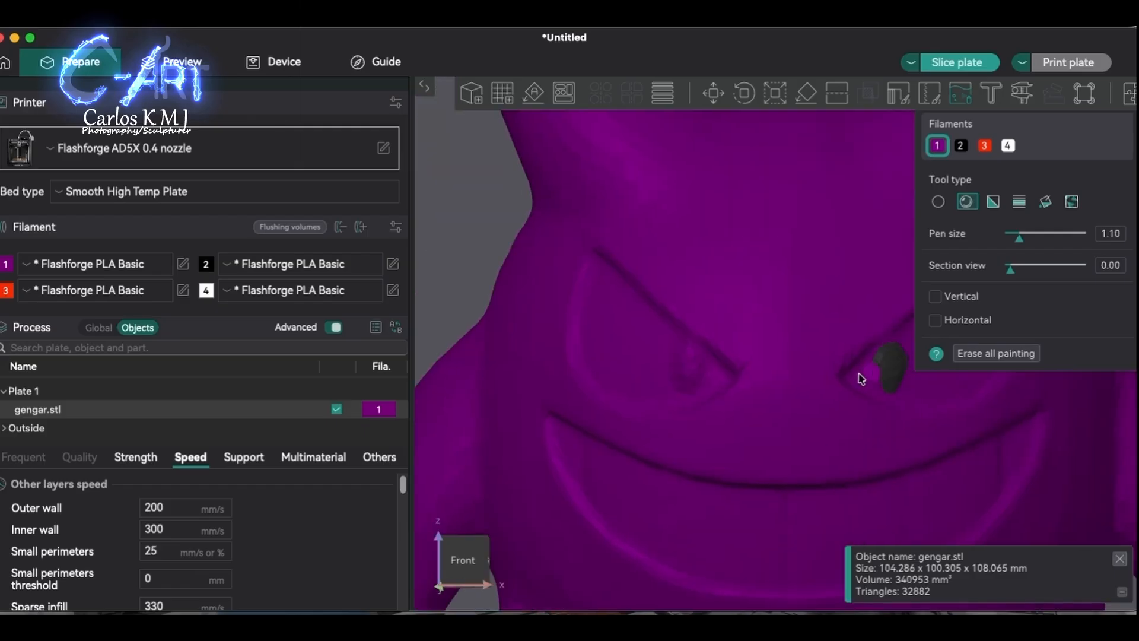
Touch up the outline of the model's left pupil with black filament 2 and purple filament 1 to round it off.
right_drag(860, 379, 703, 385)
scroll(702, 385, up, 5)
click(961, 145)
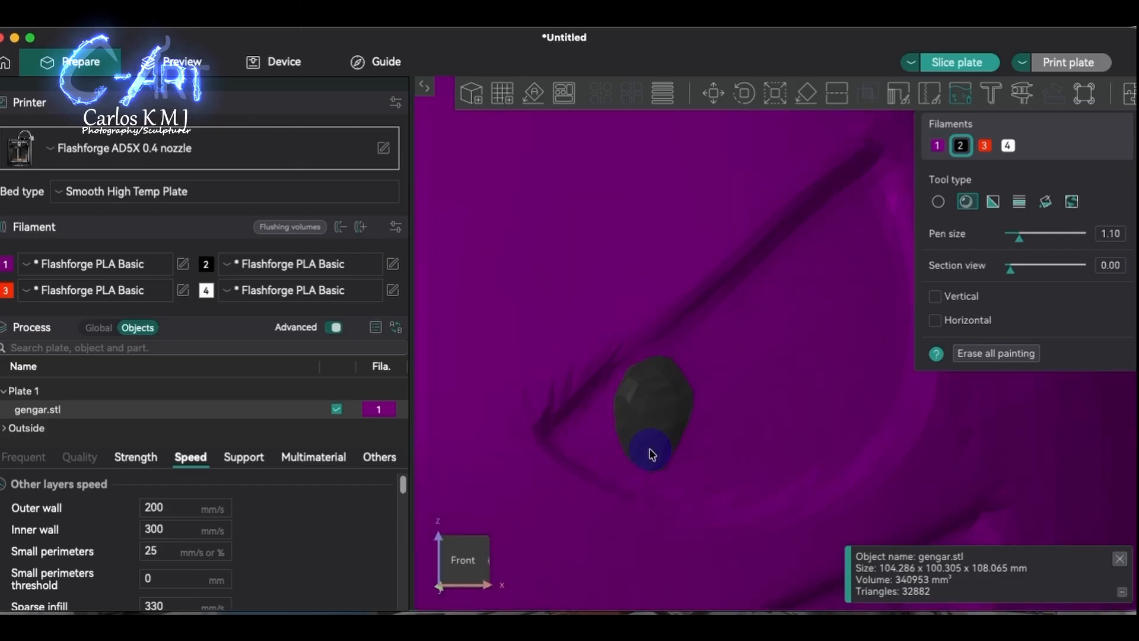
scroll(634, 447, up, 3)
scroll(633, 446, down, 3)
click(937, 145)
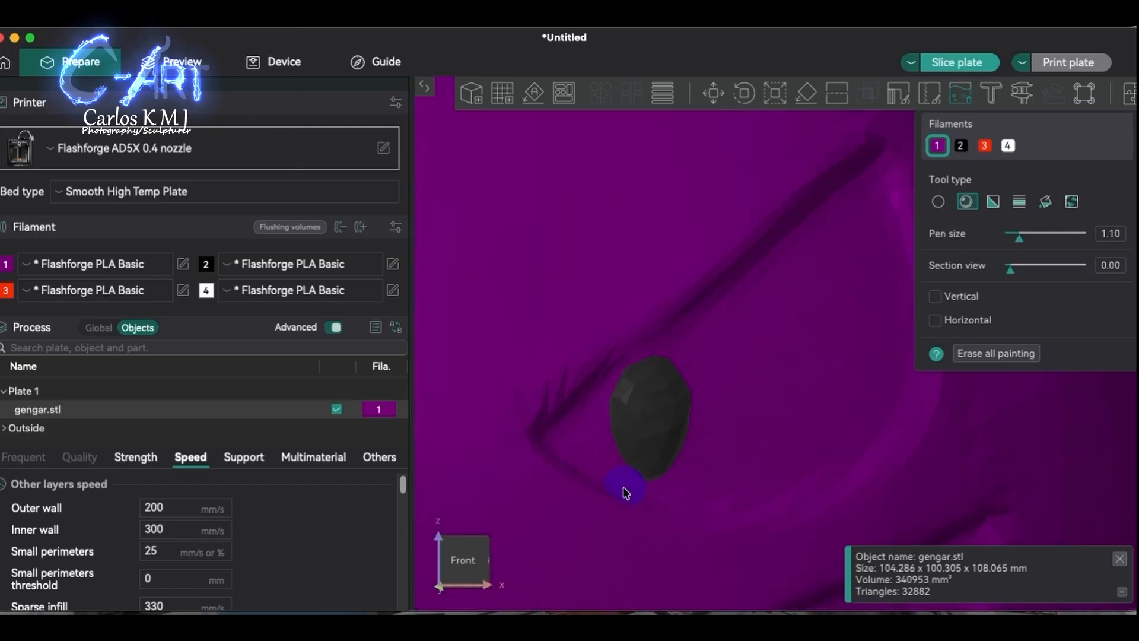
key(2)
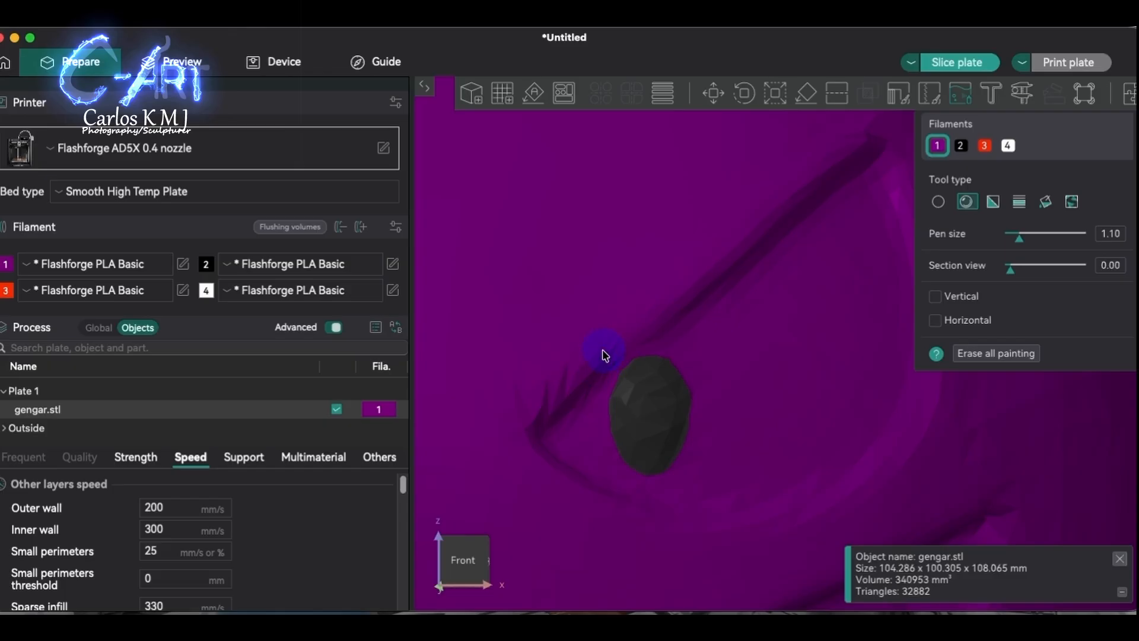
right_drag(606, 364, 605, 301)
Paint the pupil of the model's right eye with black filament 2 at pen size 1.10.
click(961, 146)
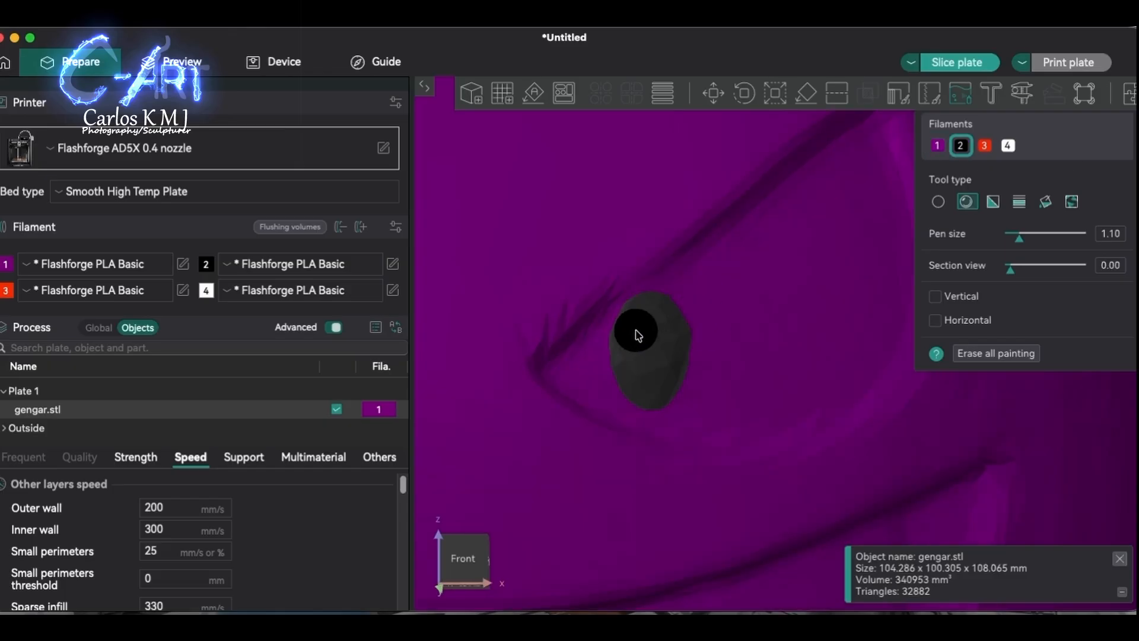
scroll(599, 371, down, 10)
scroll(594, 362, up, 10)
mouse_move(607, 424)
mouse_down()
mouse_move(534, 376)
mouse_move(572, 414)
mouse_move(521, 394)
mouse_move(526, 382)
mouse_move(536, 437)
mouse_move(525, 383)
mouse_up()
scroll(600, 404, down, 10)
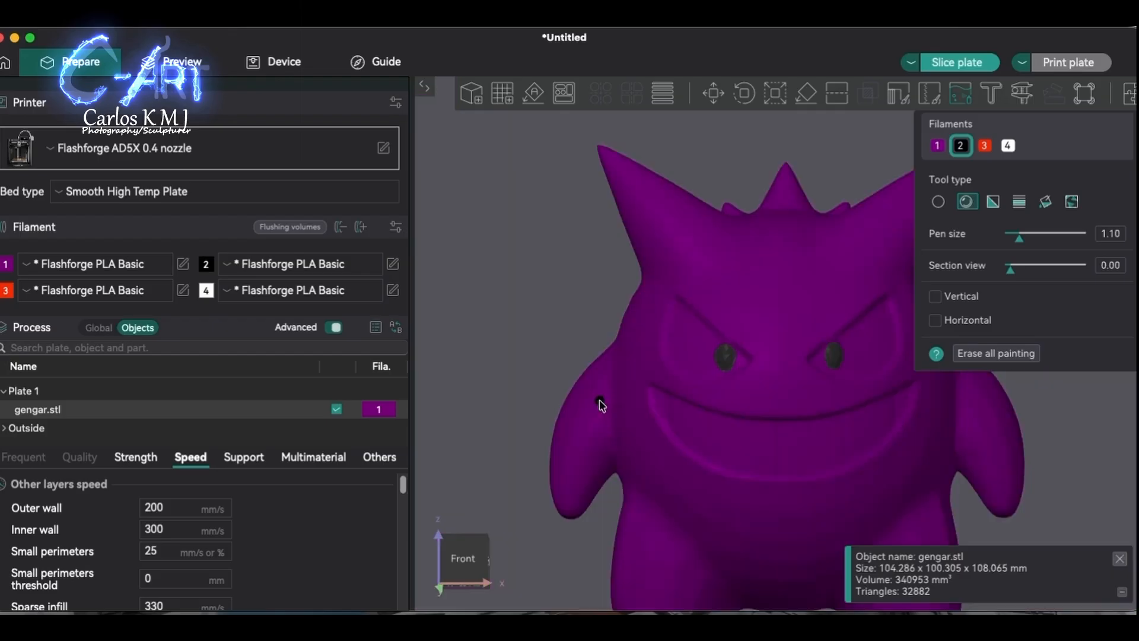
scroll(600, 400, up, 10)
mouse_move(605, 358)
mouse_down()
mouse_move(629, 390)
mouse_move(616, 359)
mouse_up()
scroll(615, 359, down, 10)
scroll(684, 409, up, 10)
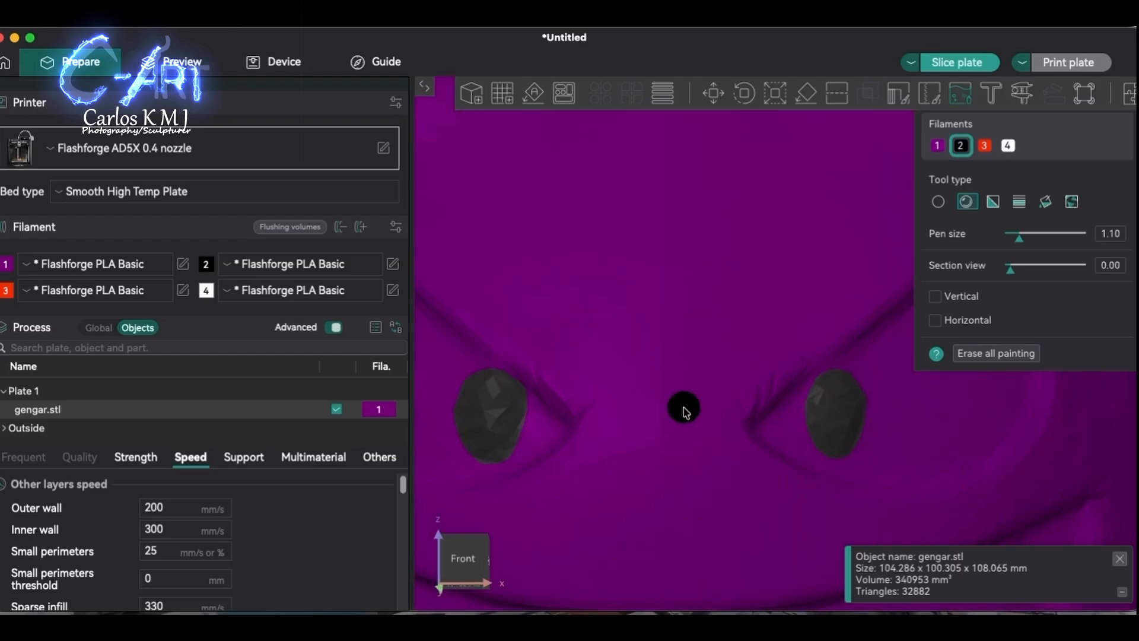
Clean up the edge of the model's right pupil with purple filament 1.
right_drag(684, 409, 737, 374)
key(1)
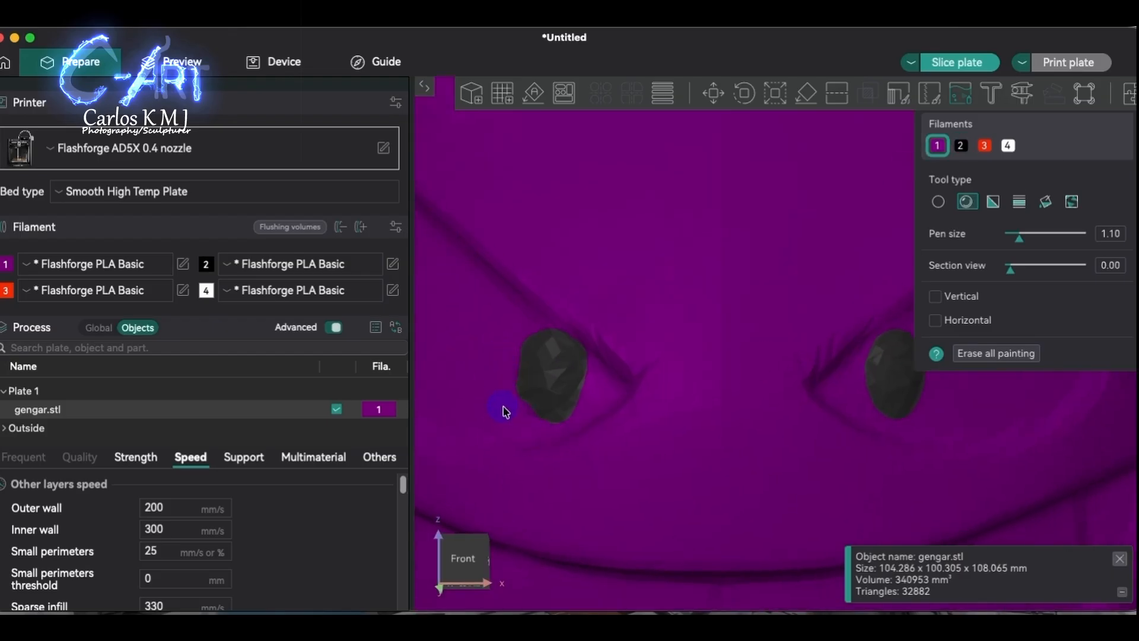
right_drag(504, 410, 489, 350)
Refine the model's right pupil with black filament 2, using the sphere brush at pen size 0.49.
click(961, 146)
scroll(603, 341, up, 5)
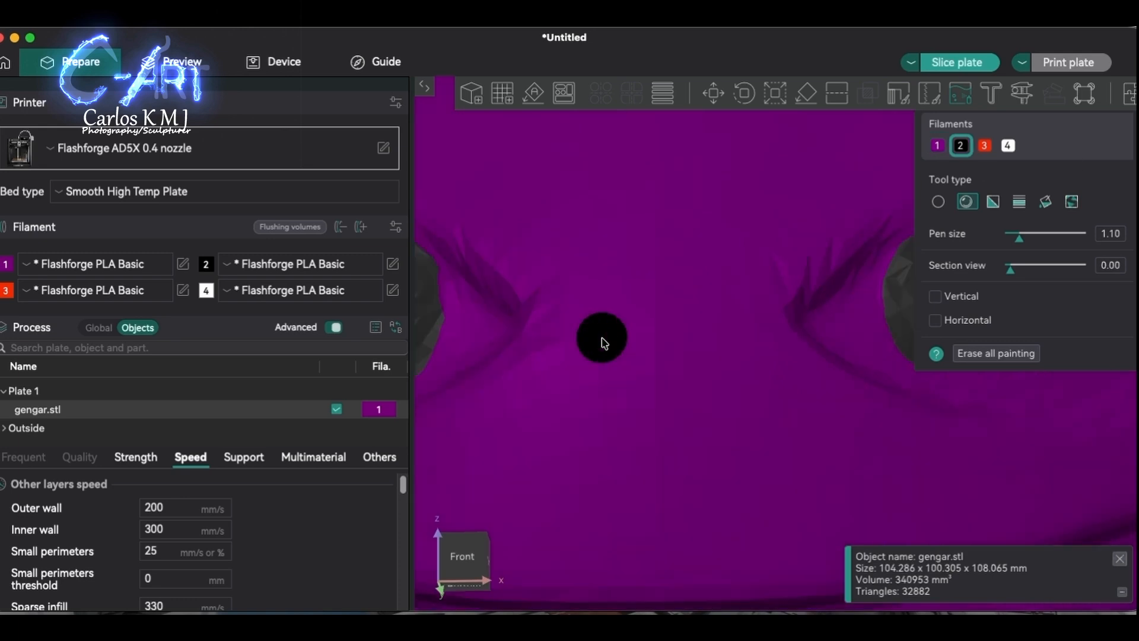
right_drag(603, 340, 857, 344)
drag(1020, 238, 1015, 238)
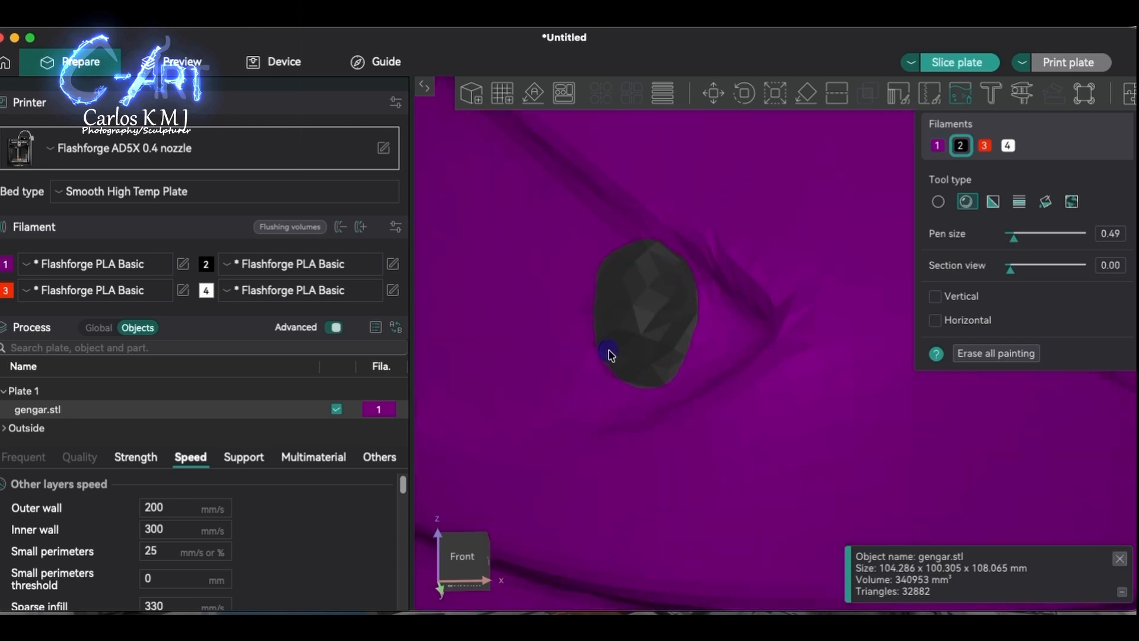
scroll(611, 355, down, 5)
scroll(593, 356, up, 5)
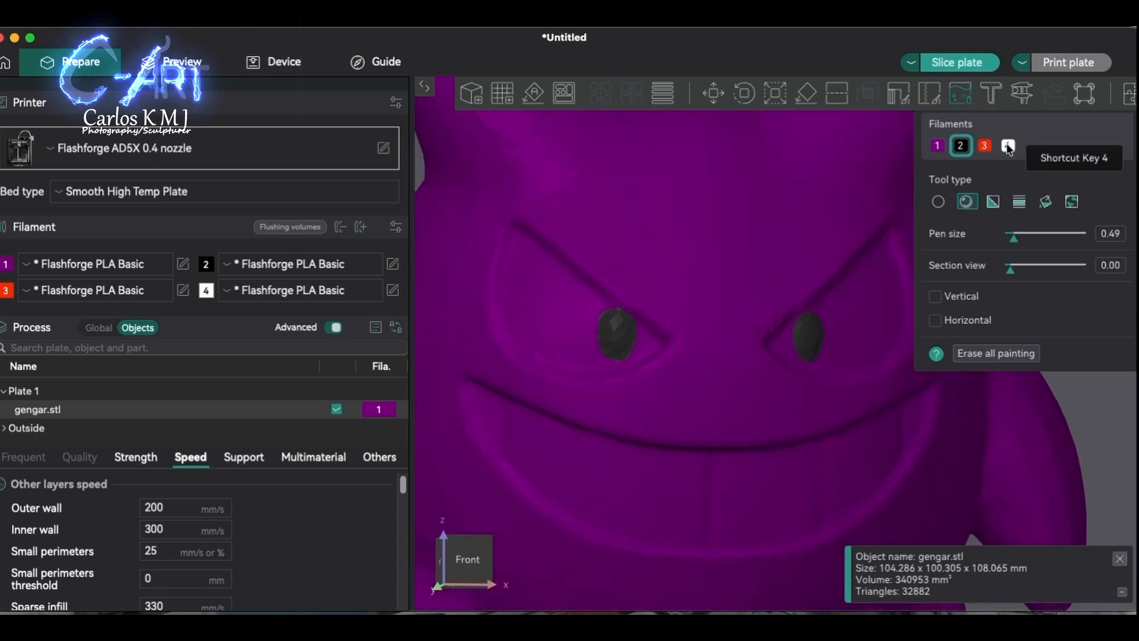
Trim the black overlap around the model's right pupil with purple filament 1 at pen size 0.49.
click(937, 146)
scroll(493, 291, up, 5)
right_drag(492, 291, 837, 295)
scroll(683, 310, up, 5)
drag(572, 250, 572, 285)
scroll(786, 251, down, 8)
right_drag(788, 249, 629, 239)
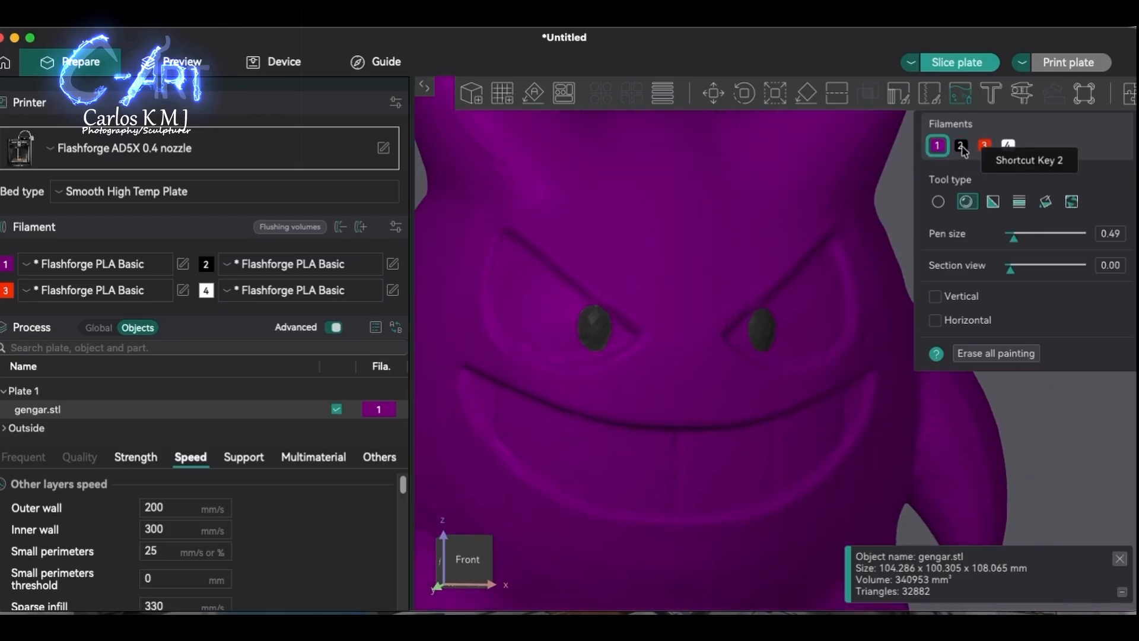
Fill the outer rim of the model's left eye with black filament 2 at smart fill angle 7, with edge detection on.
click(962, 146)
click(1046, 201)
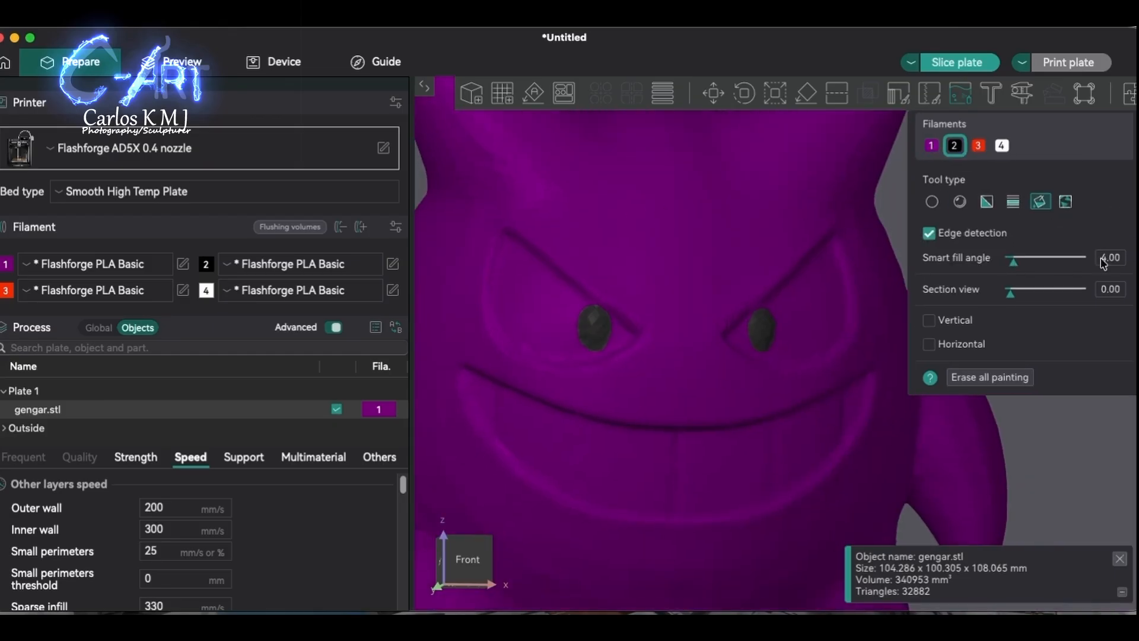
drag(1013, 262, 1020, 269)
key(BackSpace)
key(BackSpace)
key(BackSpace)
key(BackSpace)
text(8.5)
key(Return)
click(845, 276)
click(835, 357)
Trace the rest of the left eye's outline with black filament 2, using the sphere brush at pen size 0.75.
mouse_move(1039, 427)
mouse_down()
mouse_move(1035, 452)
mouse_move(1018, 461)
mouse_up()
scroll(712, 562, down, 5)
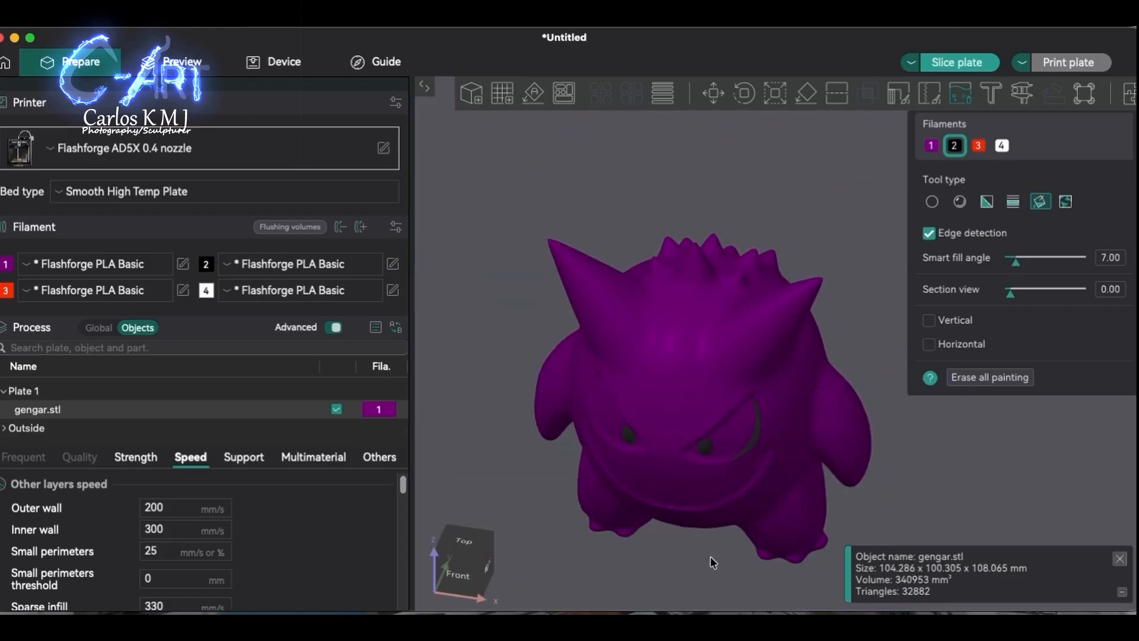
scroll(687, 357, up, 5)
click(1066, 202)
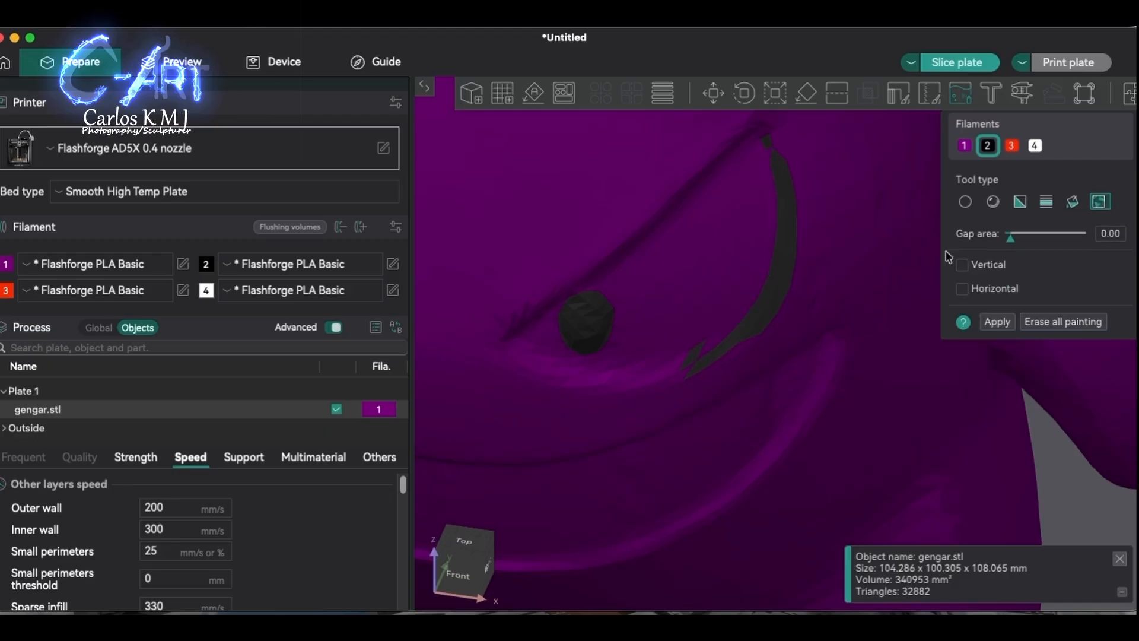
click(994, 203)
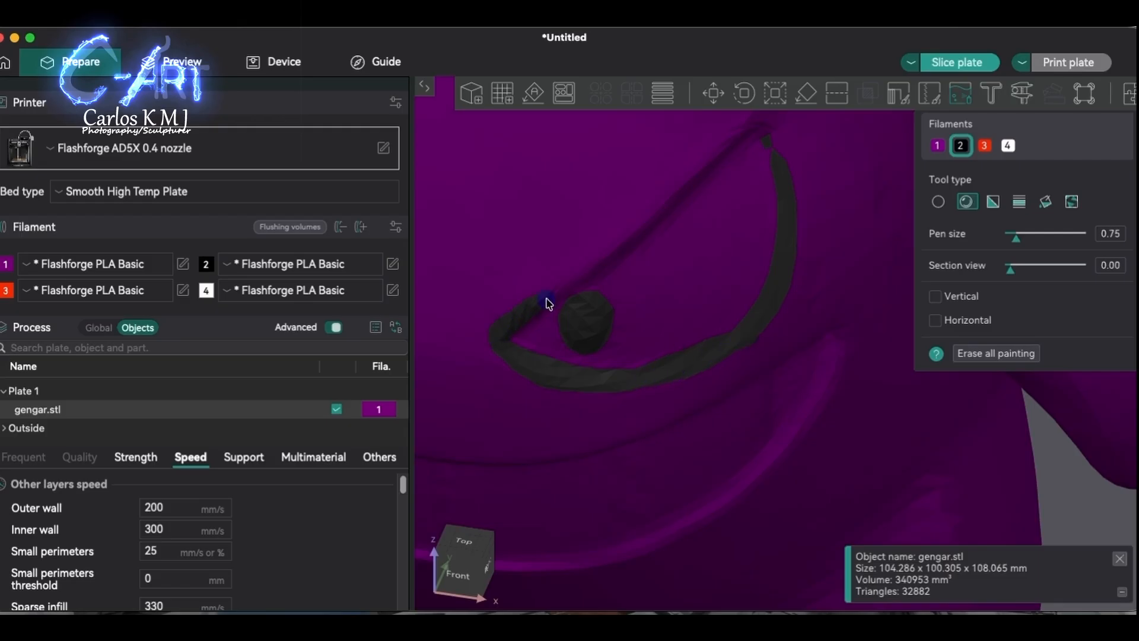
scroll(642, 235, up, 7)
scroll(822, 437, down, 5)
drag(821, 191, 711, 295)
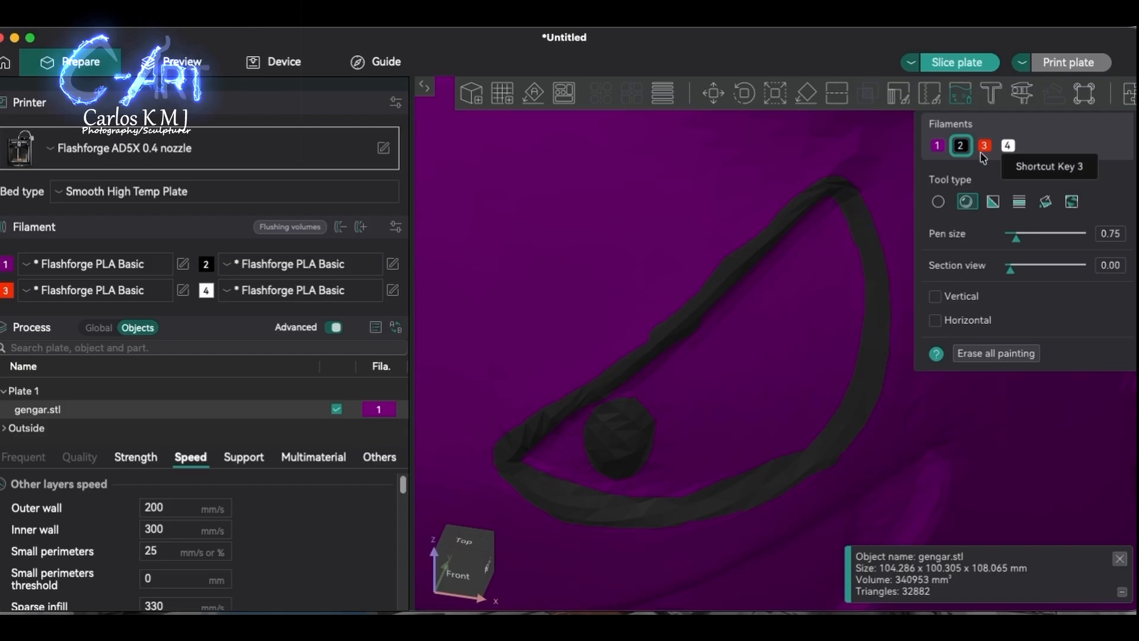
Clear the black outline around the lower curve of the model's left eye and repaint its upper brow line with black filament 2.
click(937, 145)
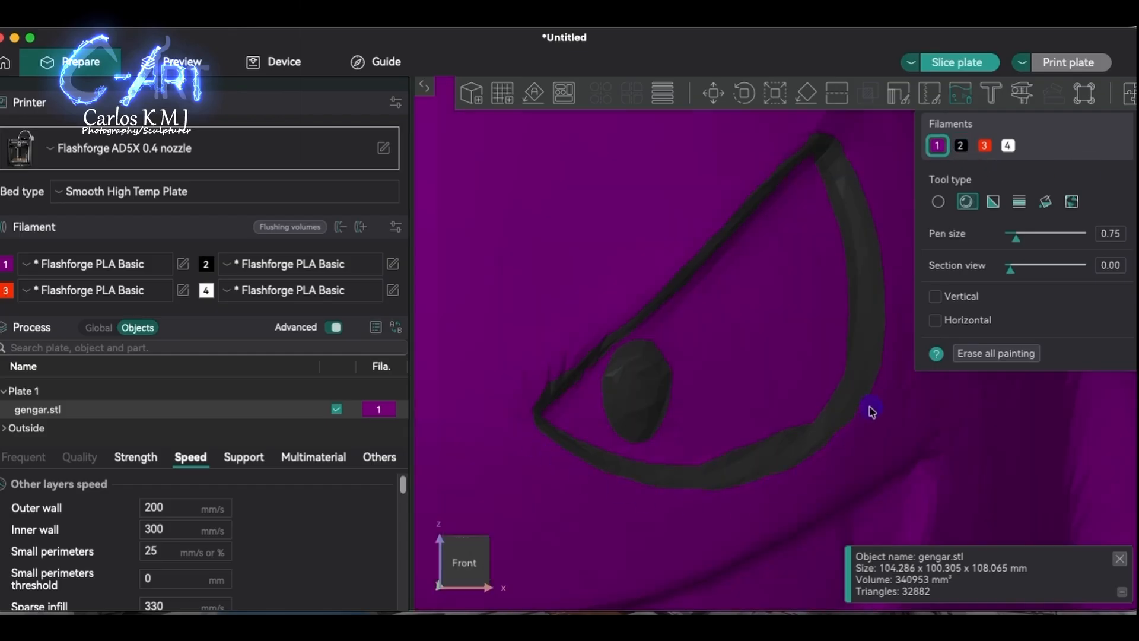
click(961, 146)
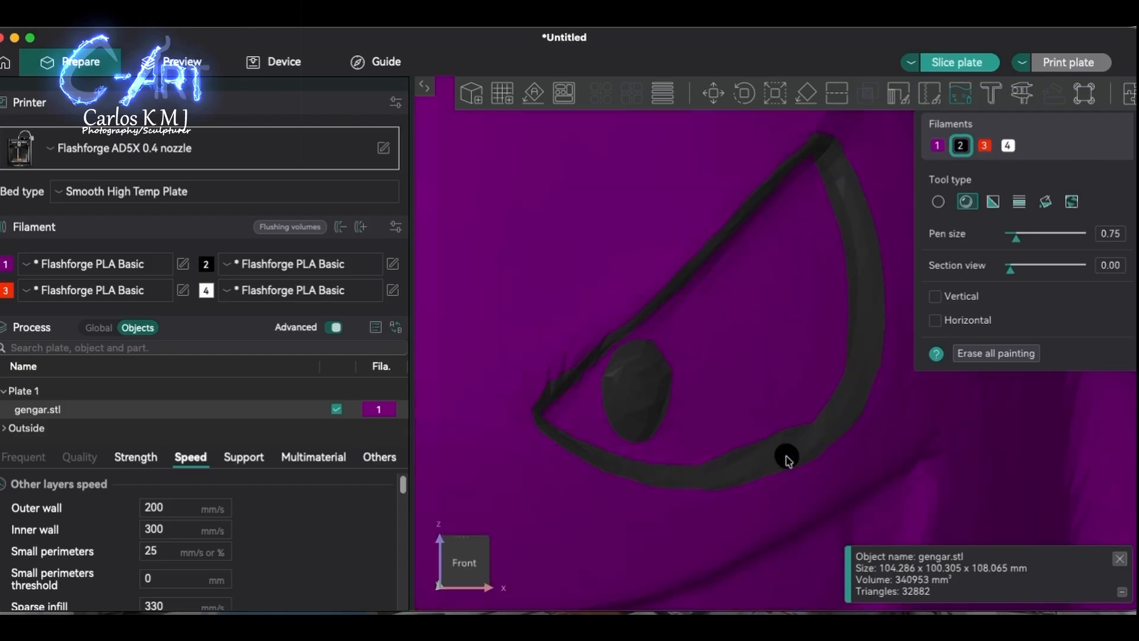
scroll(786, 458, down, 10)
drag(1069, 463, 1099, 444)
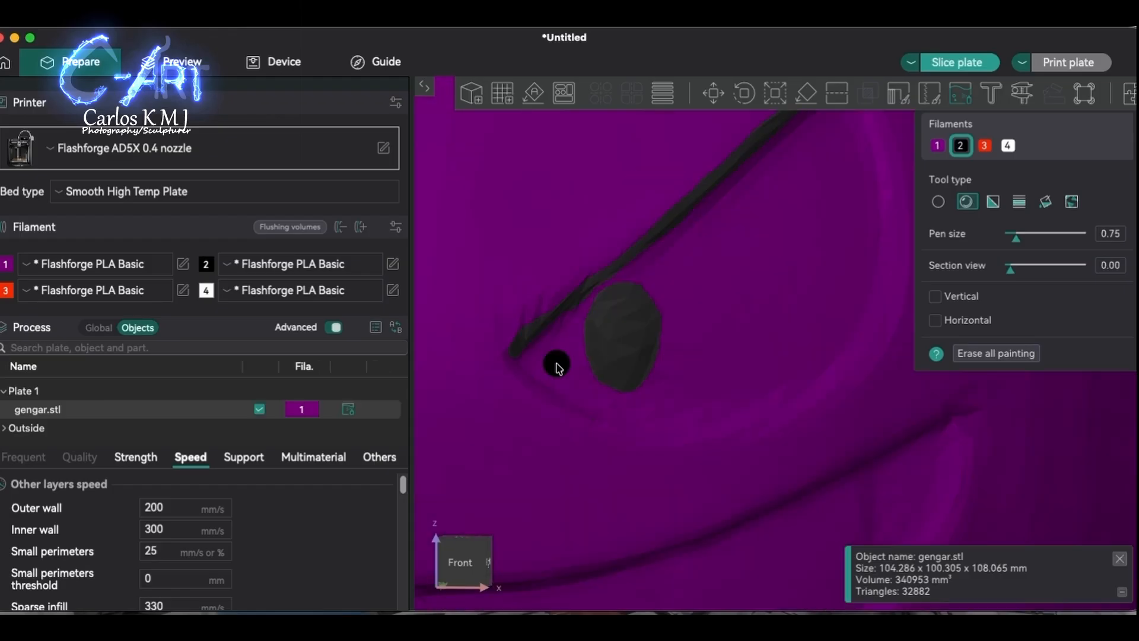
drag(519, 324, 586, 285)
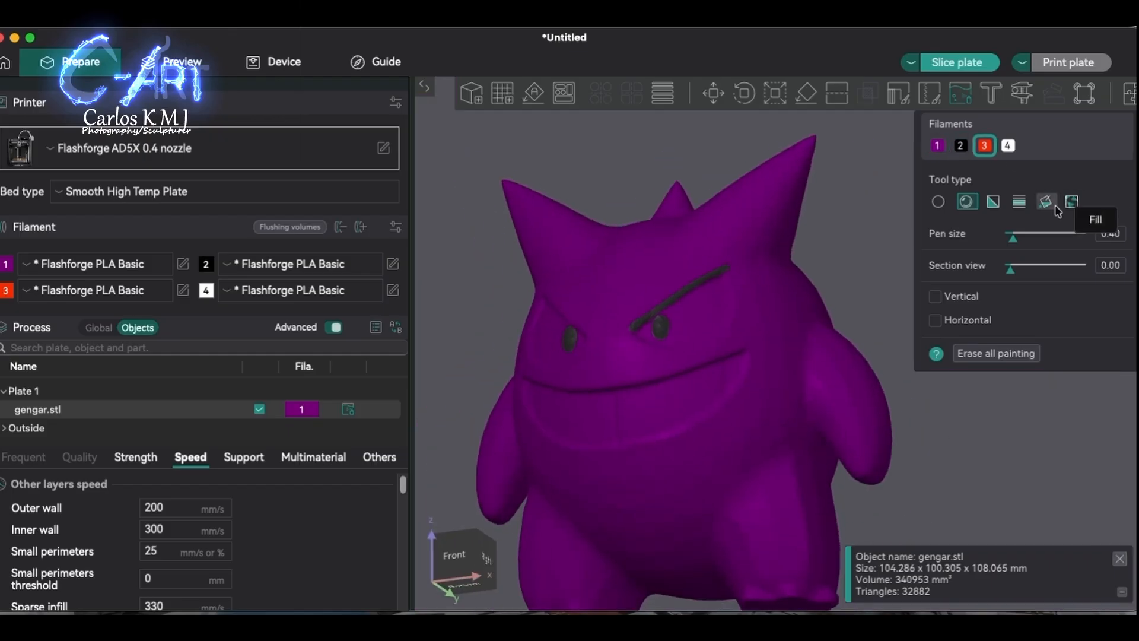
Fill the model's left eye around the pupil with red filament 3 at smart fill angle 7, with edge detection on.
click(1046, 201)
click(985, 146)
click(694, 314)
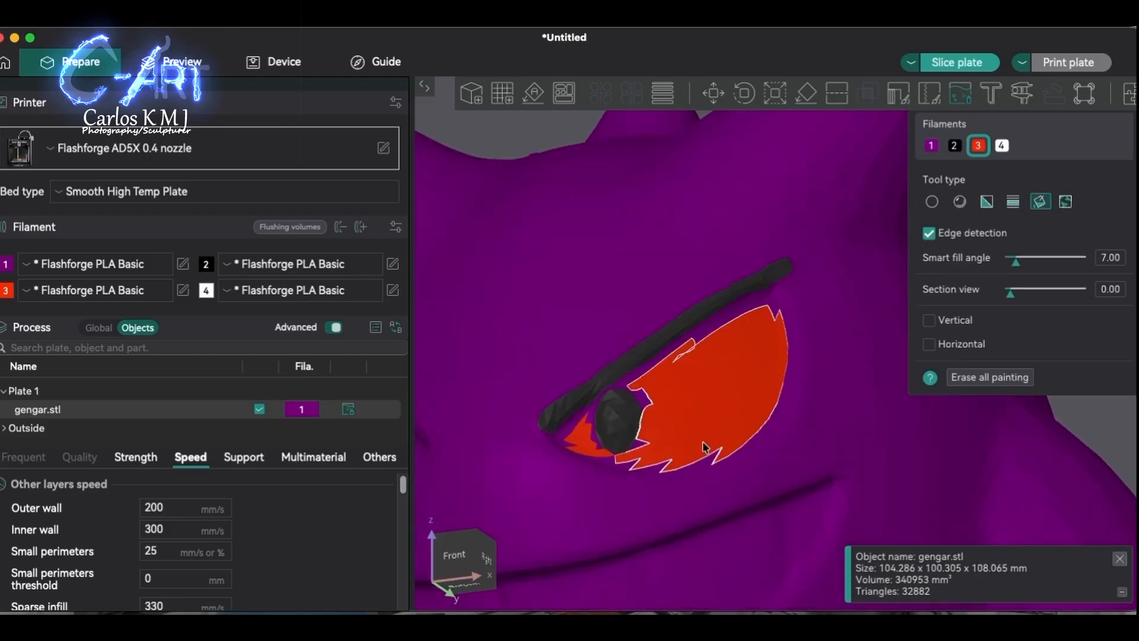
scroll(590, 414, up, 4)
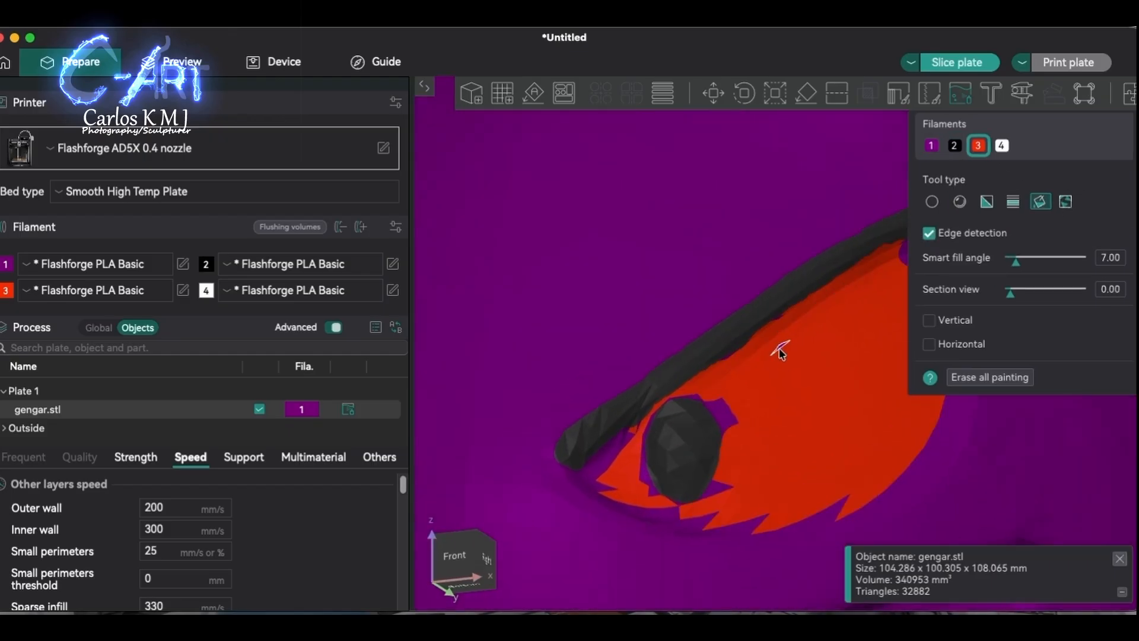
click(709, 411)
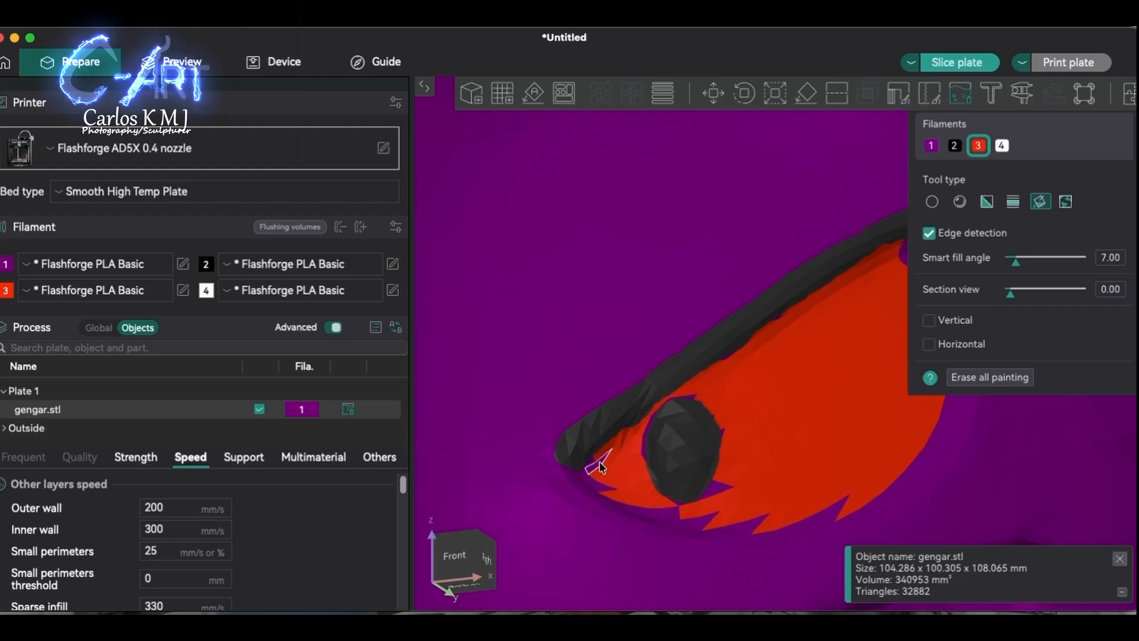
Fill the remaining purple gaps along the lower and outer edges of the model's left eye with red filament 3.
drag(601, 488, 720, 531)
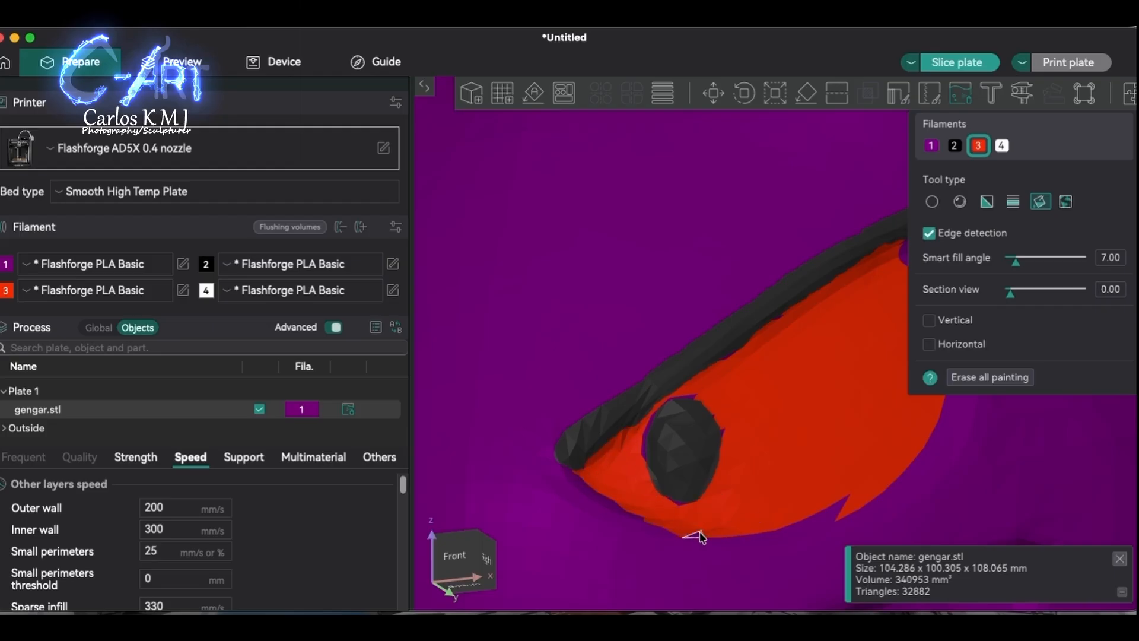
click(838, 511)
scroll(831, 504, down, 3)
click(778, 349)
scroll(781, 351, down, 8)
drag(1023, 481, 1049, 495)
scroll(727, 378, up, 8)
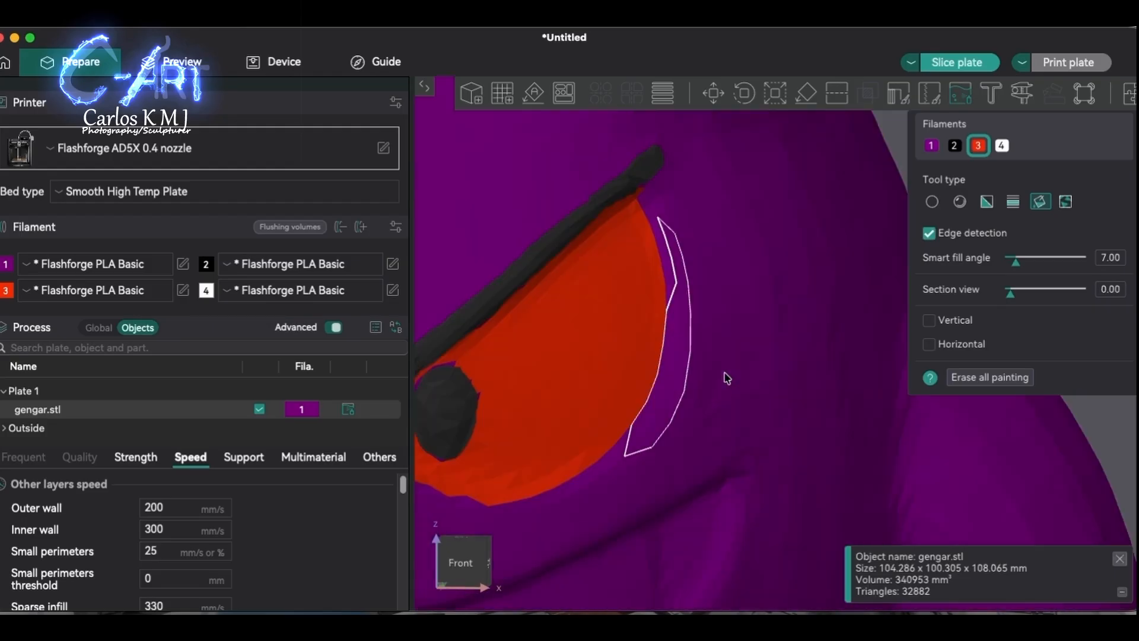
right_drag(727, 378, 874, 349)
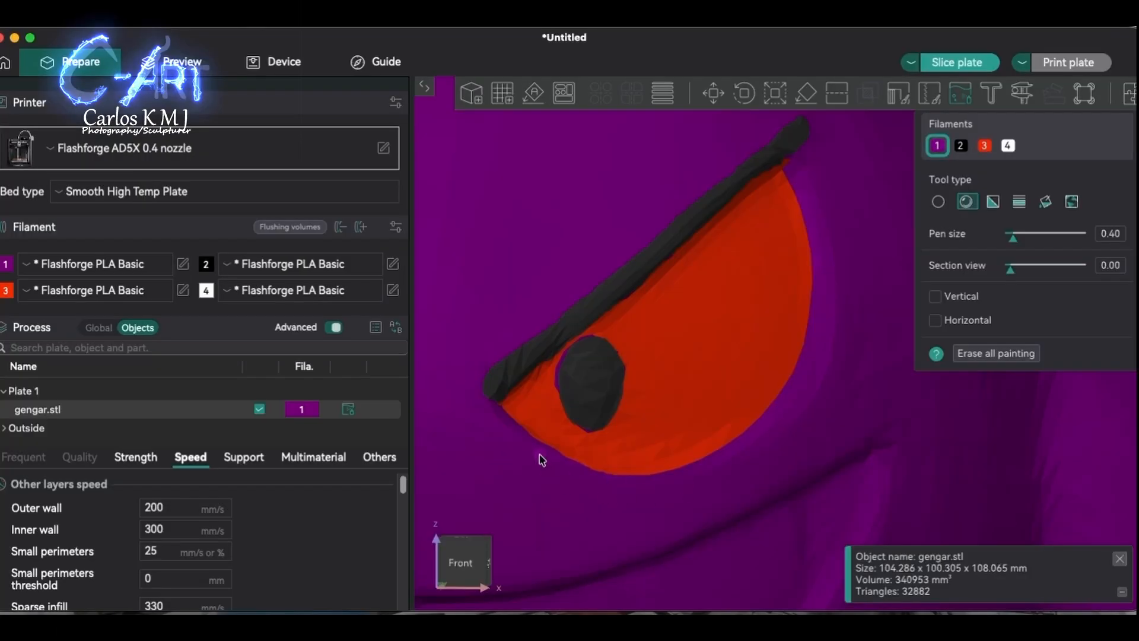
Cover the purple fringe around the model's left pupil with red filament 3, using the sphere brush at pen size 0.10.
key(3)
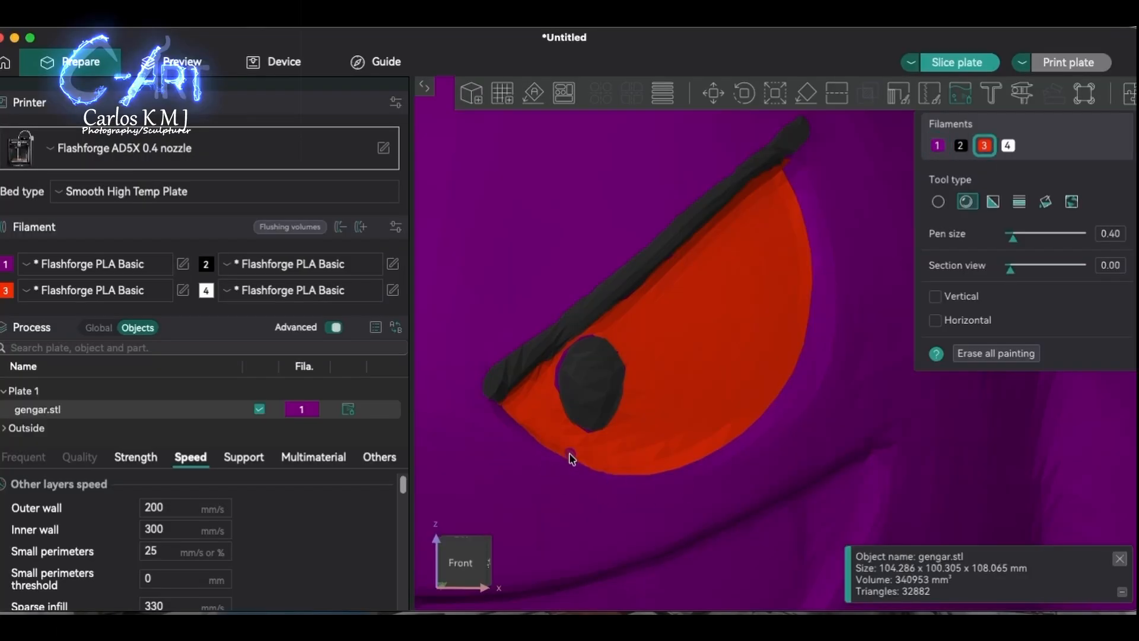
scroll(581, 462, up, 5)
alt+scroll(686, 308, down, 3)
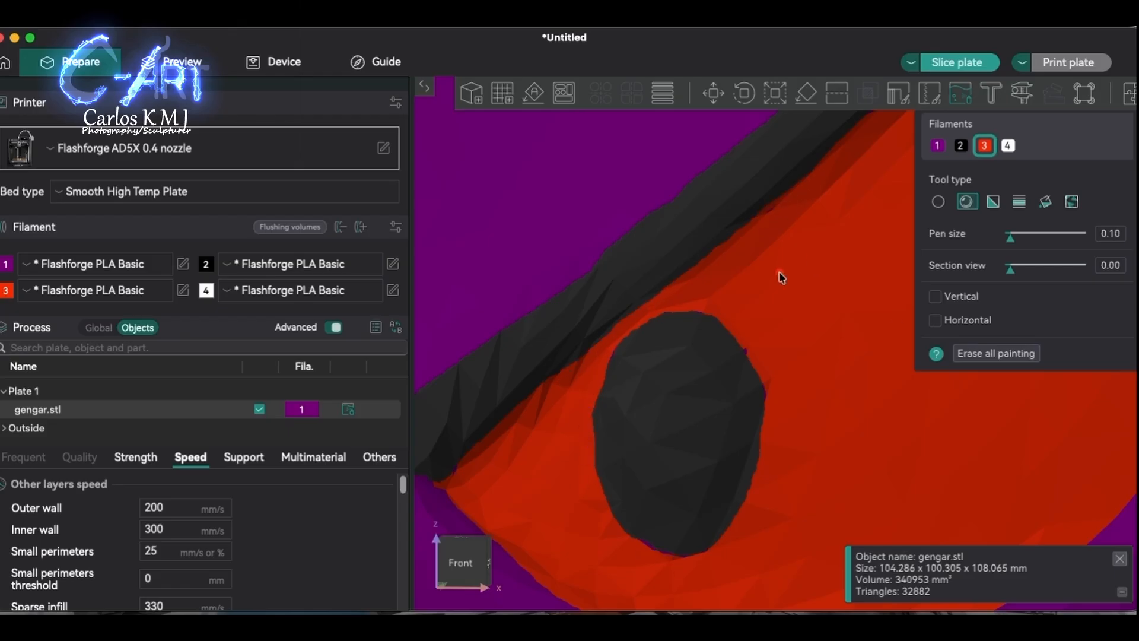
key(2)
scroll(642, 420, down, 6)
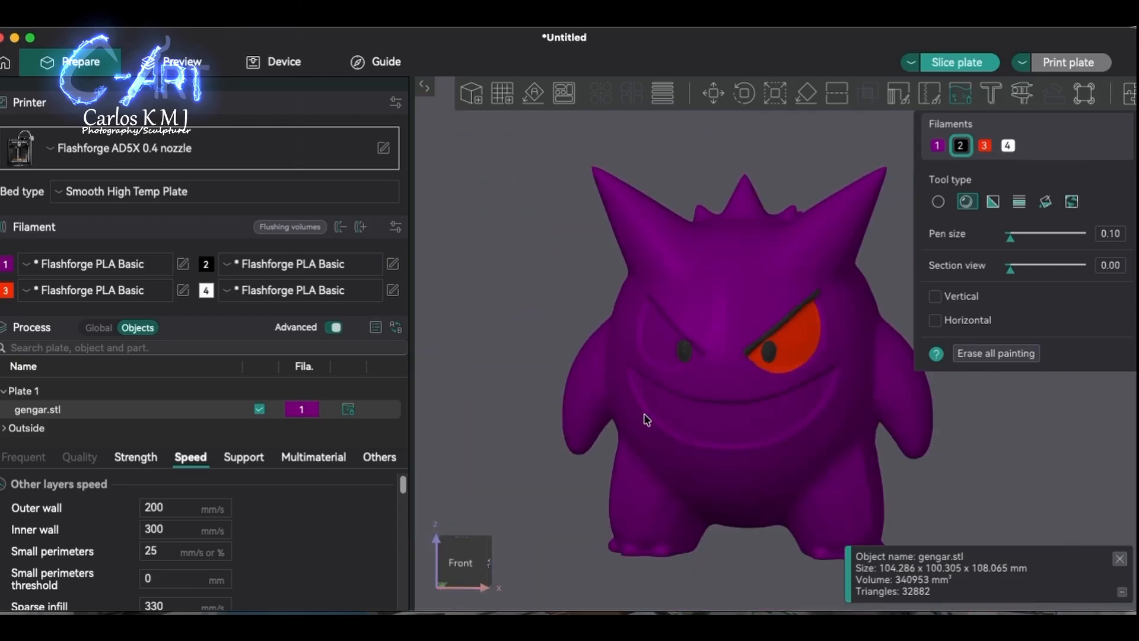
Paint vertical tooth dividers across the mouth with black filament 2, using the sphere brush at pen size 0.49.
scroll(688, 413, up, 4)
scroll(828, 314, up, 5)
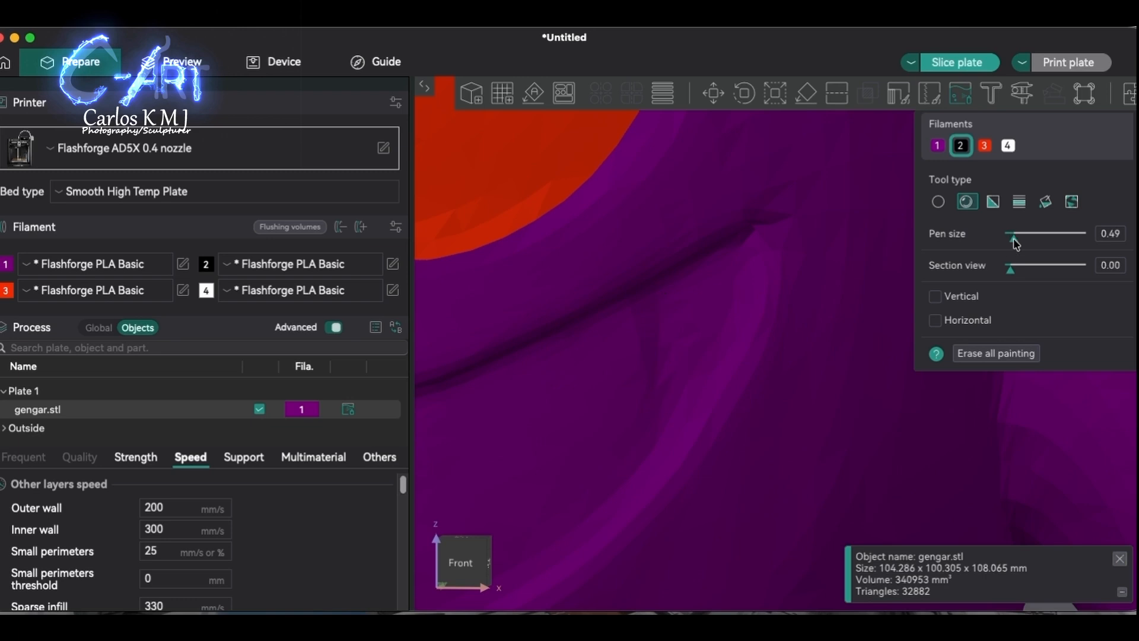
scroll(657, 445, down, 4)
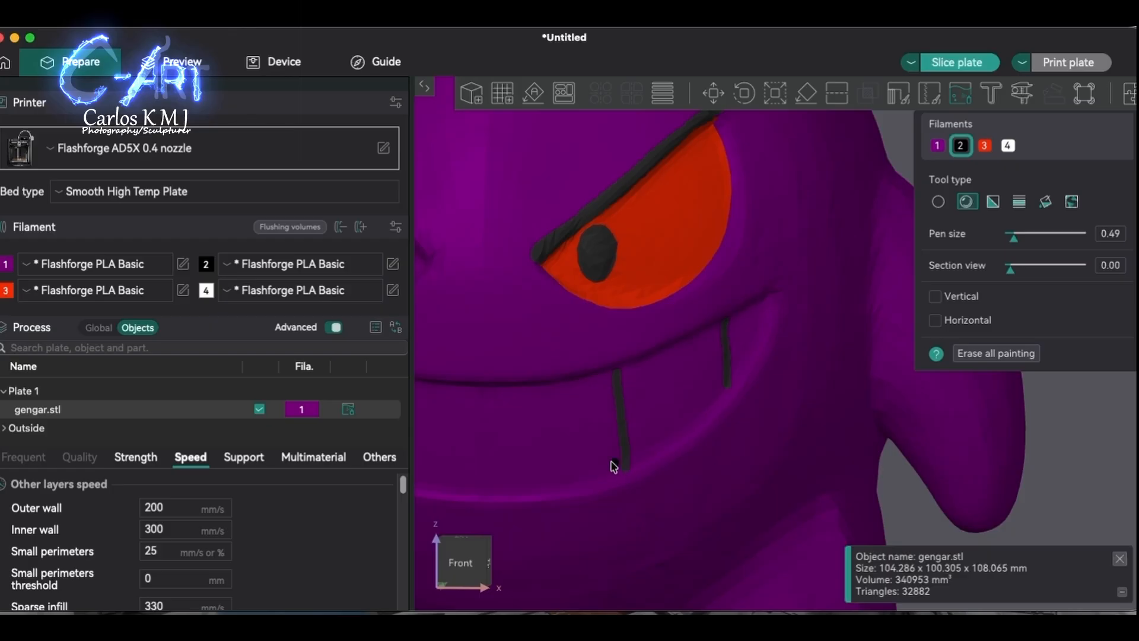
middle_drag(504, 442, 601, 430)
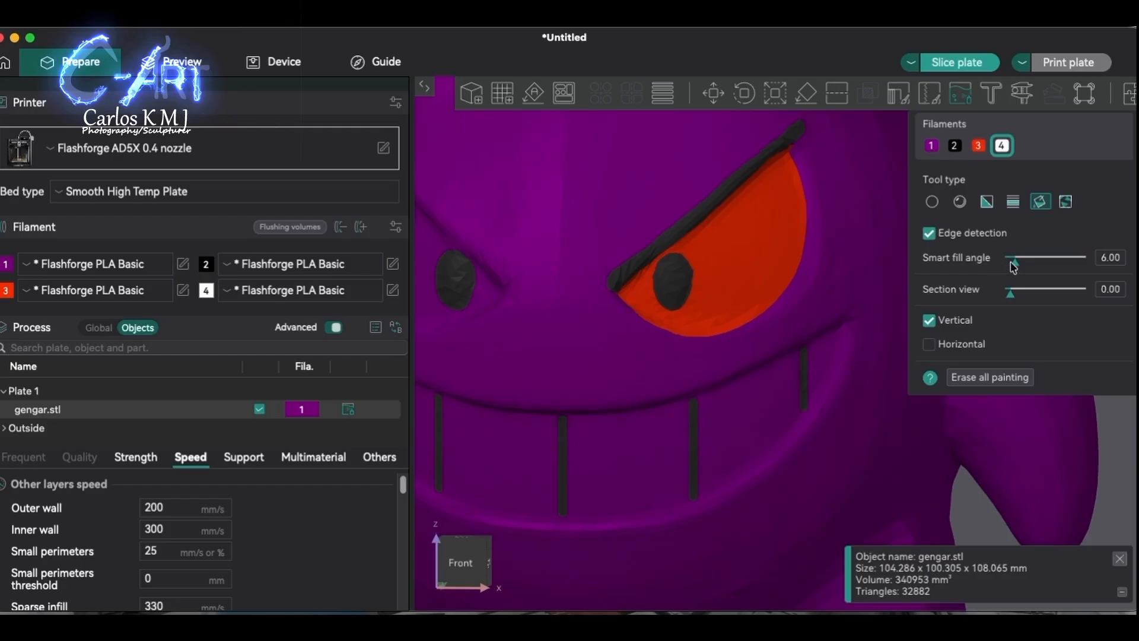
Fill the teeth between the black dividers with white filament 4, using smart fill with edge detection on.
drag(1013, 260, 1017, 260)
mouse_move(825, 386)
mouse_down()
mouse_move(763, 394)
mouse_move(712, 475)
mouse_move(590, 467)
mouse_up()
drag(590, 468, 486, 457)
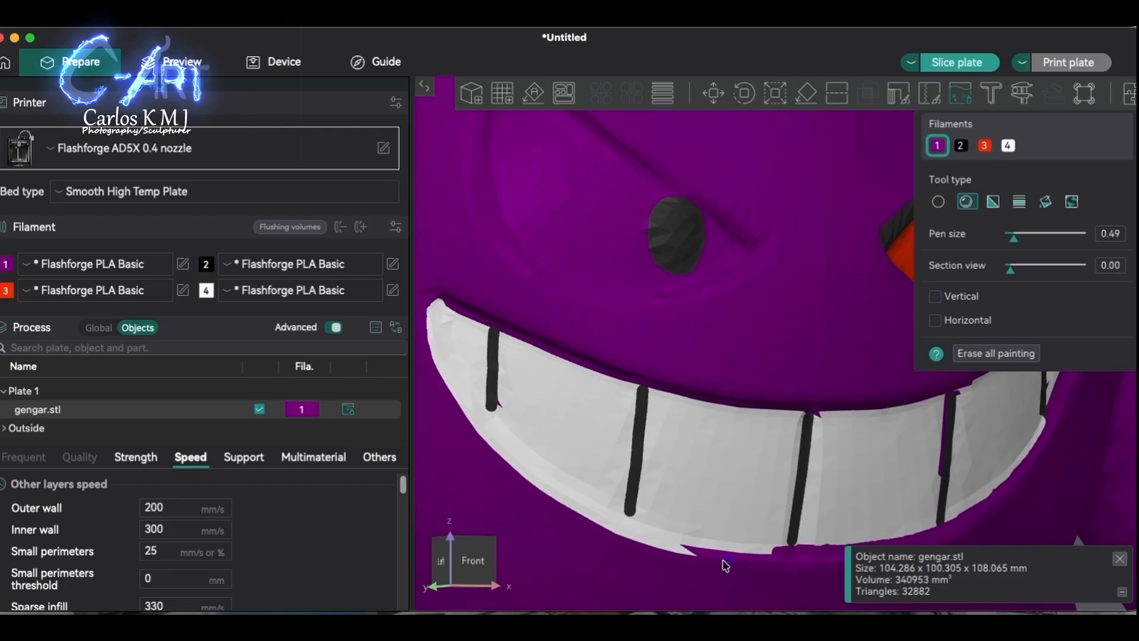
Clean up the mouth's lower edge with purple filament 1 and its upper edge with white filament 4 at pen size 0.49.
mouse_move(722, 561)
mouse_down()
mouse_move(578, 521)
mouse_move(634, 520)
mouse_move(542, 469)
mouse_up()
scroll(534, 534, up, 7)
key(super+z)
right_drag(607, 446, 793, 603)
mouse_move(501, 178)
mouse_down()
mouse_move(549, 359)
mouse_move(593, 397)
mouse_up()
key(4)
mouse_move(613, 234)
mouse_down()
mouse_move(543, 191)
mouse_move(612, 221)
mouse_up()
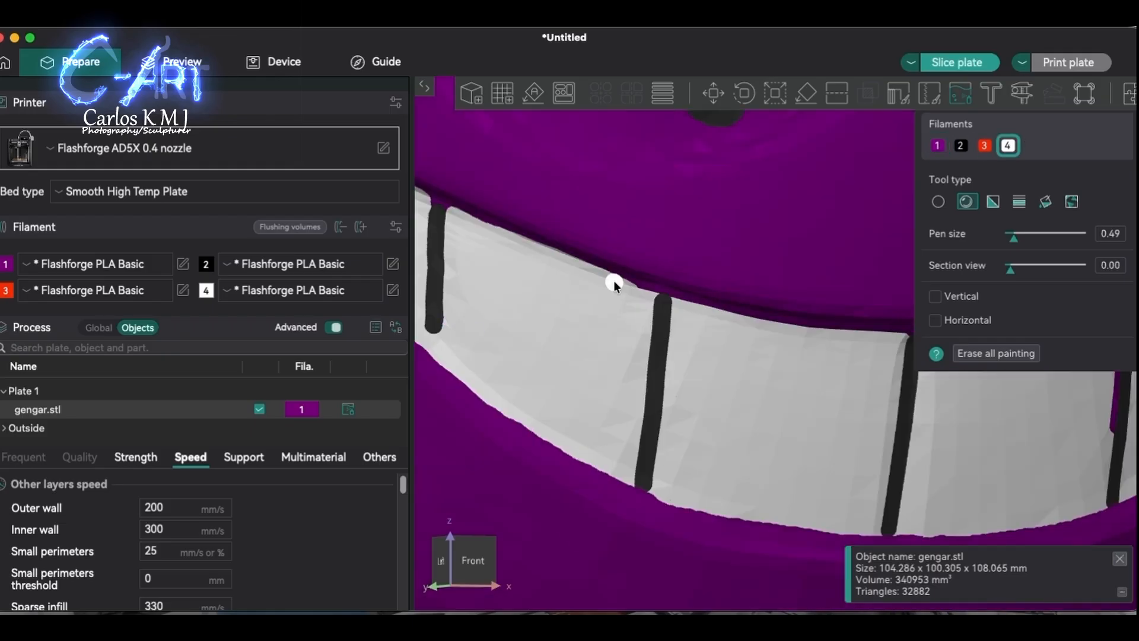
Touch up the purple gaps at the edges of the teeth with white filament 4 at pen size 0.49.
key(1)
scroll(720, 371, up, 5)
key(4)
drag(888, 373, 864, 533)
mouse_move(453, 327)
right_down()
mouse_move(636, 362)
mouse_move(490, 400)
right_up()
drag(628, 392, 854, 360)
right_drag(804, 417, 575, 328)
Paint along the tooth dividers with white filament 4 at pen size 0.49, constraining a stroke to vertical.
click(936, 296)
drag(618, 291, 617, 478)
right_drag(589, 442, 647, 329)
click(936, 296)
drag(677, 371, 689, 158)
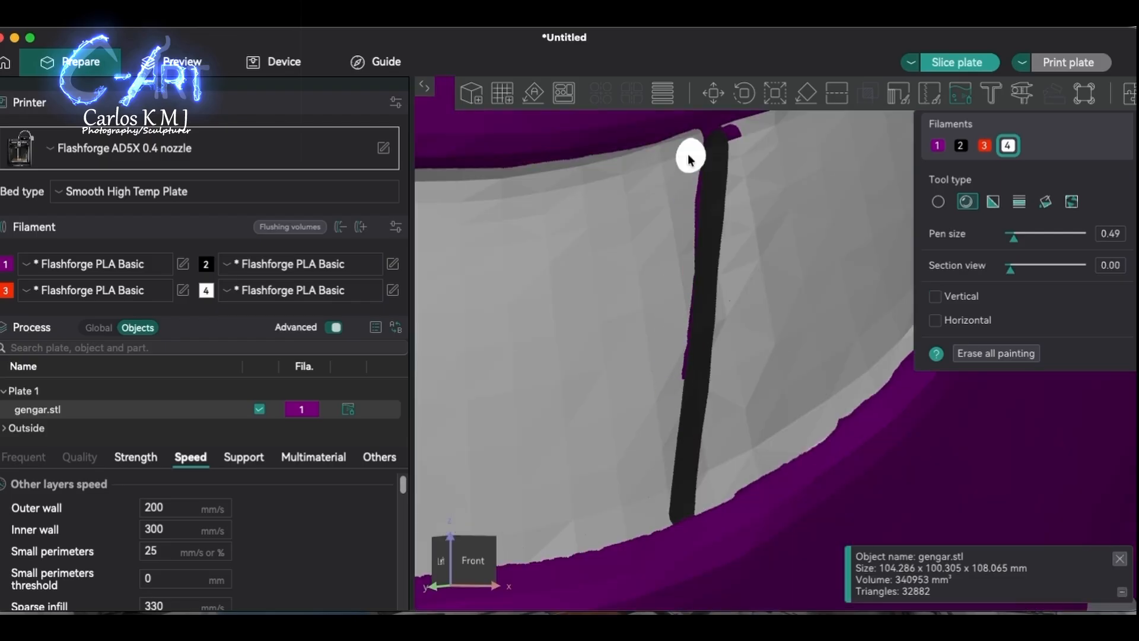
Cover the purple sliver beside the tooth divider with white filament 4 at pen size 0.10.
drag(1014, 238, 1010, 238)
scroll(683, 296, up, 5)
drag(653, 534, 677, 226)
right_drag(676, 226, 613, 323)
drag(613, 322, 635, 178)
right_drag(635, 178, 599, 324)
drag(600, 324, 594, 270)
Whiten the purple patches around the divider's top and along the teeth's upper edge at pen size 0.10.
drag(711, 234, 807, 179)
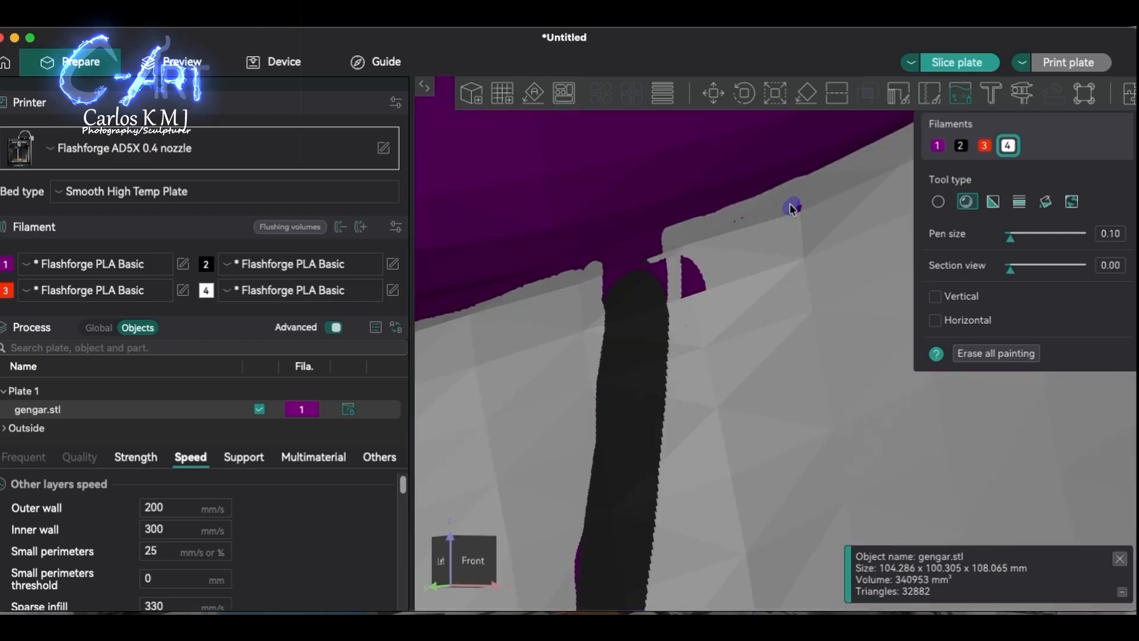
drag(697, 292, 687, 261)
drag(611, 258, 540, 285)
right_drag(476, 305, 674, 308)
right_drag(593, 321, 804, 368)
drag(804, 368, 510, 426)
right_drag(644, 422, 764, 458)
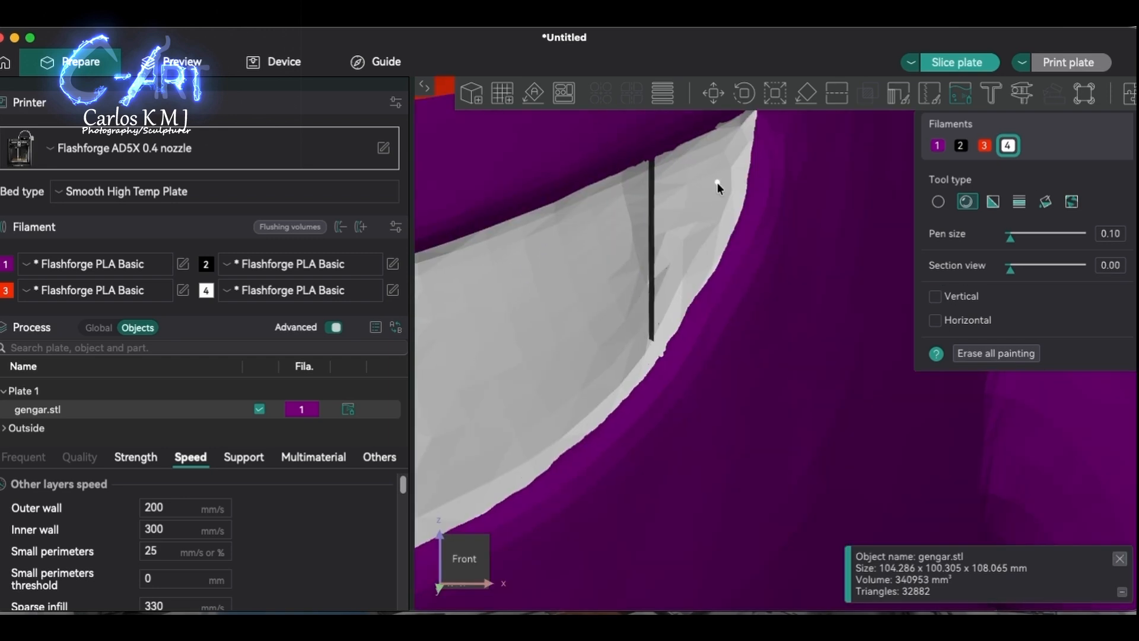
Narrow the tooth dividers with vertical white strokes at pen size 0.10 and extend their tops to the upper lip with black filament 2.
right_drag(717, 183, 690, 262)
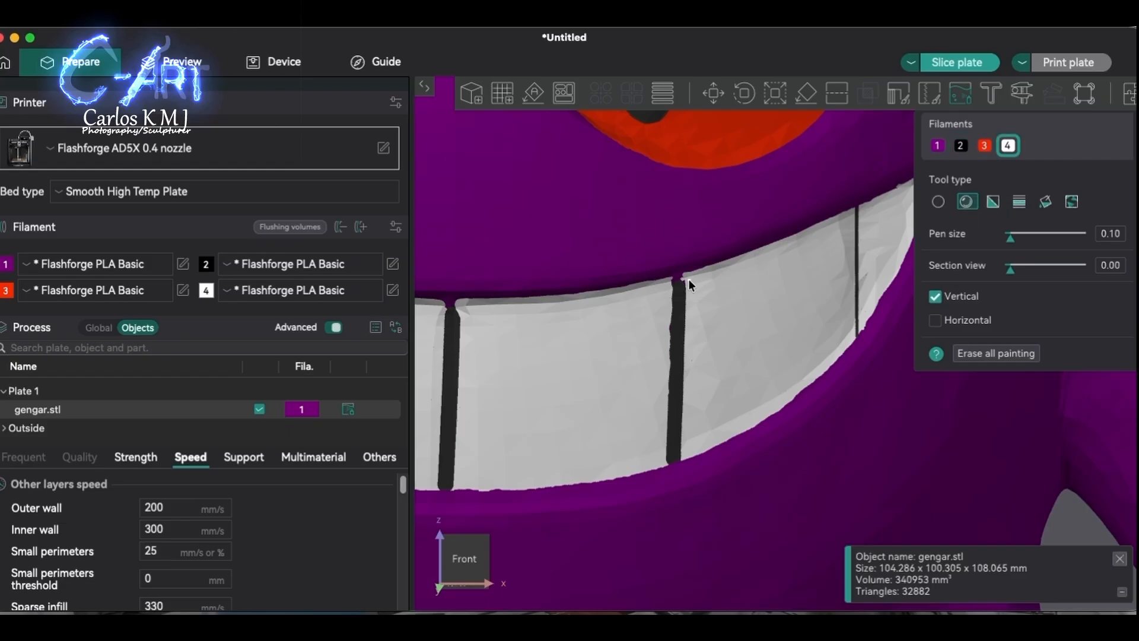
right_drag(689, 279, 590, 176)
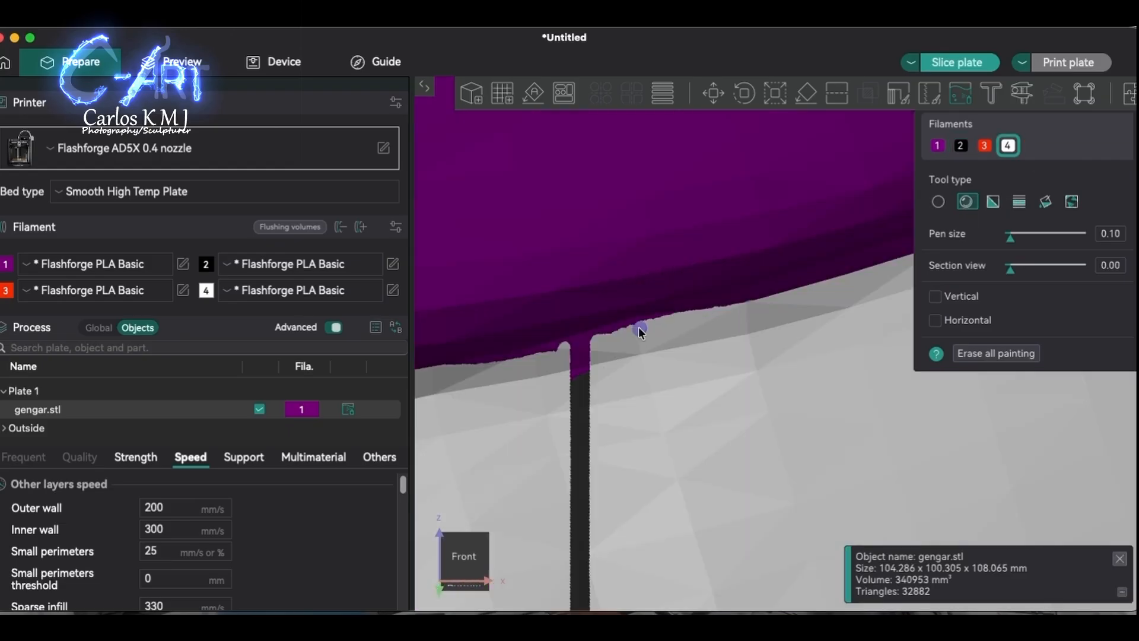
click(961, 146)
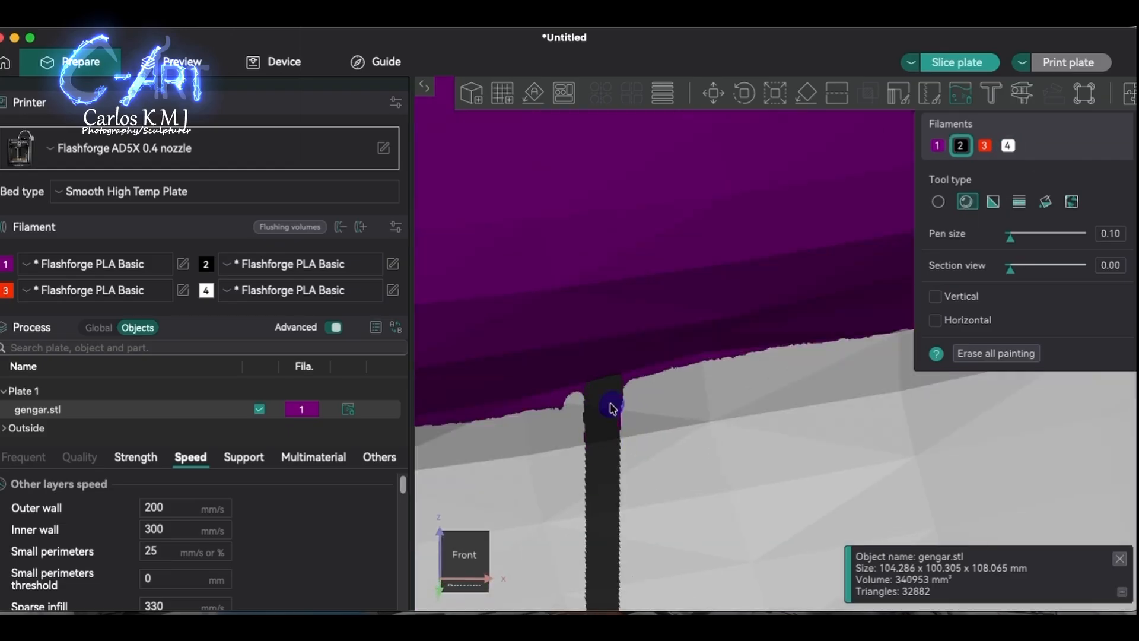
click(1008, 145)
scroll(656, 358, up, 3)
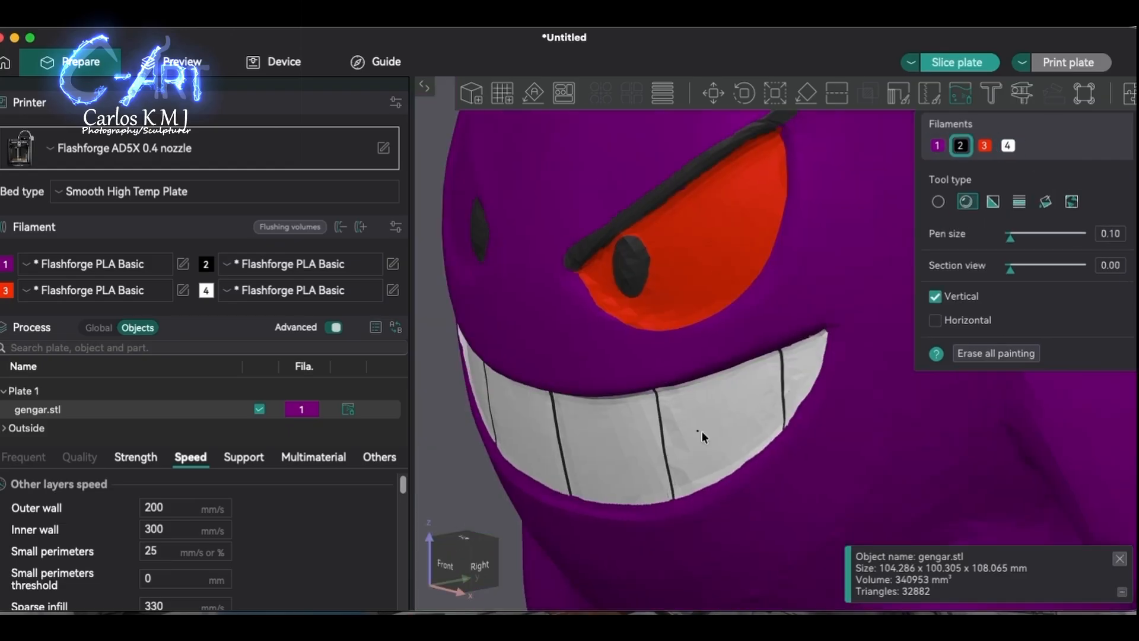
Color the model's right eye around the pupil with red filament 3, refining its edge with the sphere brush at pen size 0.23.
scroll(498, 472, up, 3)
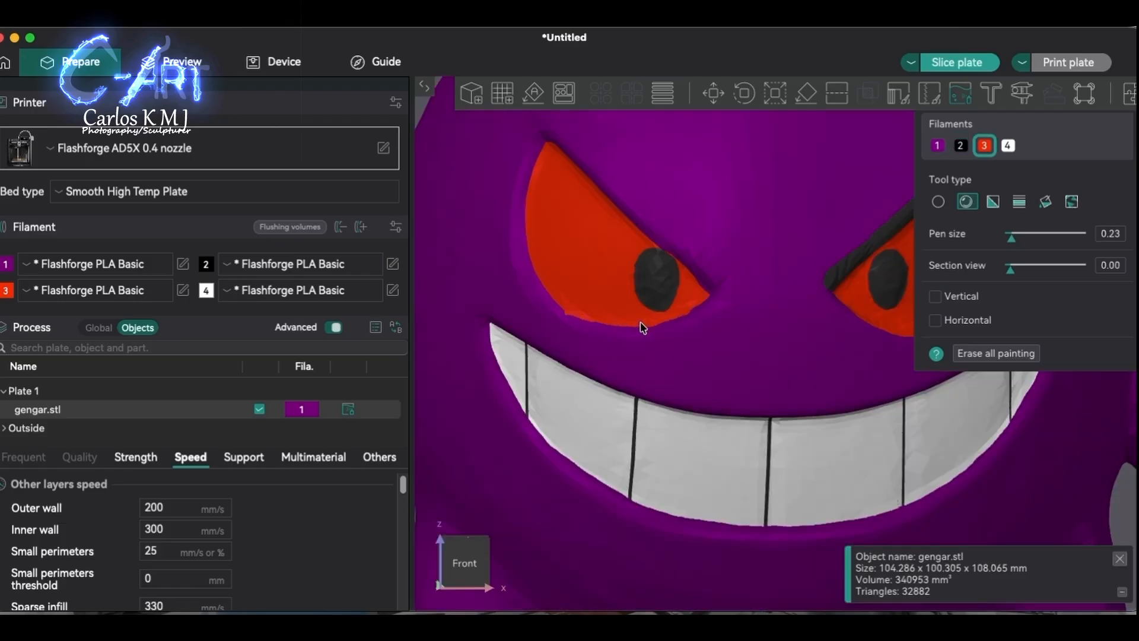
scroll(640, 323, down, 10)
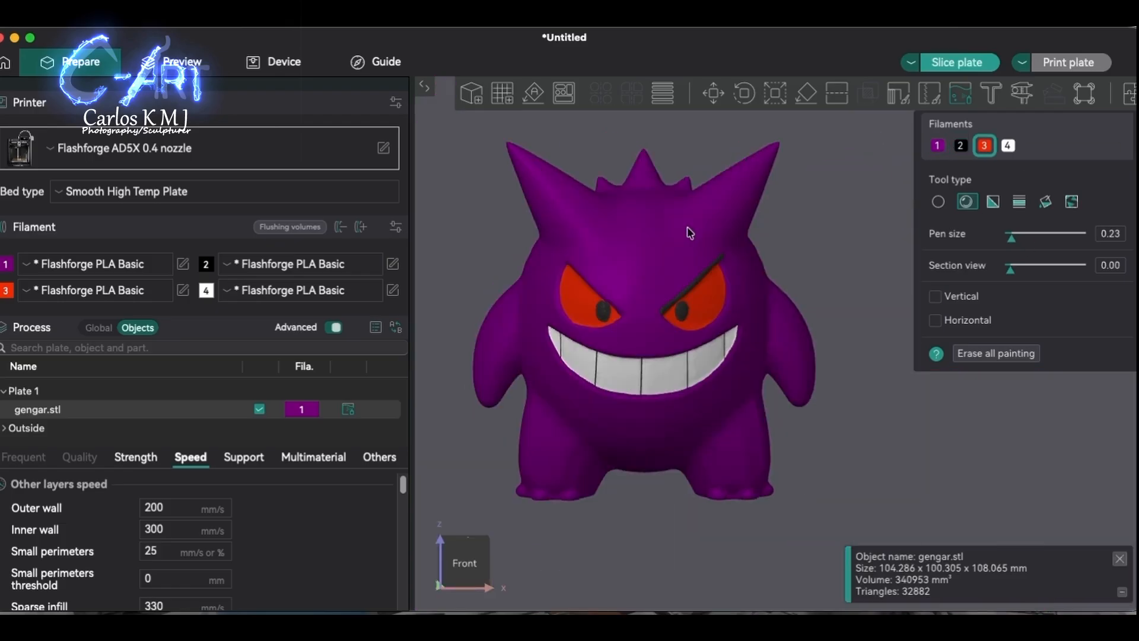
right_drag(689, 232, 686, 198)
Fill the black brow line above the model's left eye with purple filament 1 at smart fill angle 46, with edge detection on.
scroll(672, 295, up, 6)
key(1)
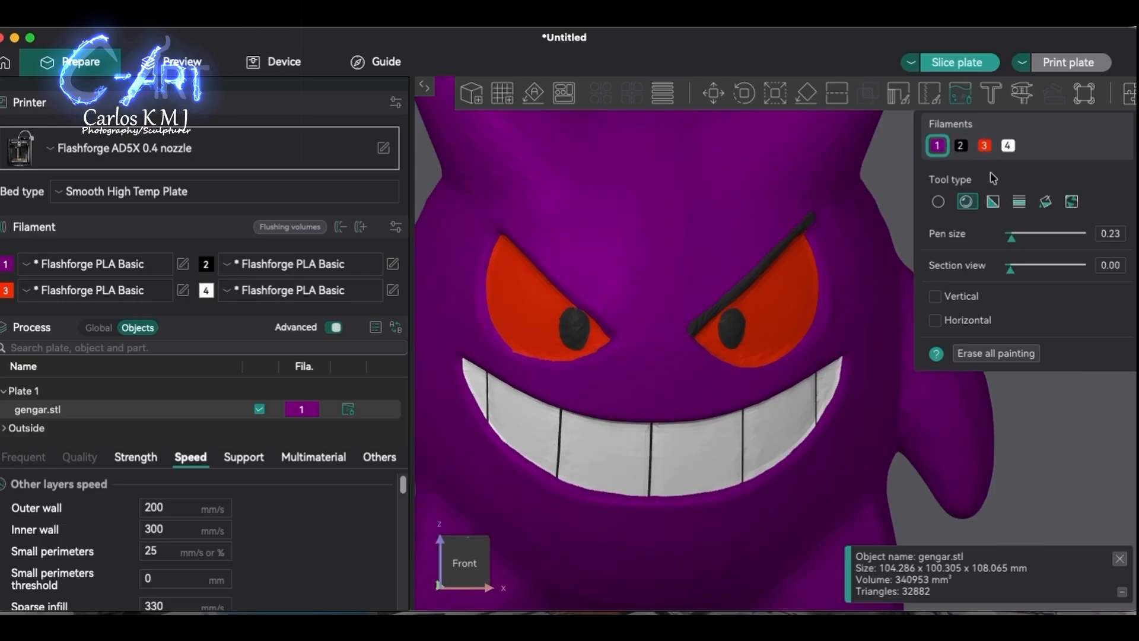
click(1045, 202)
alt+scroll(769, 268, up, 6)
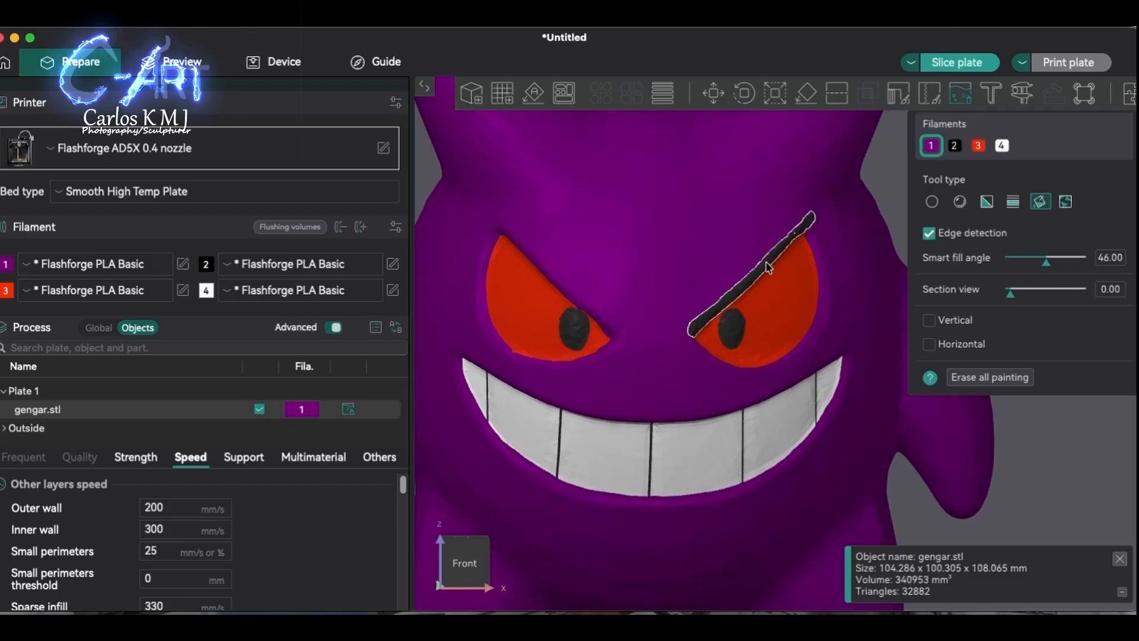
scroll(769, 268, down, 8)
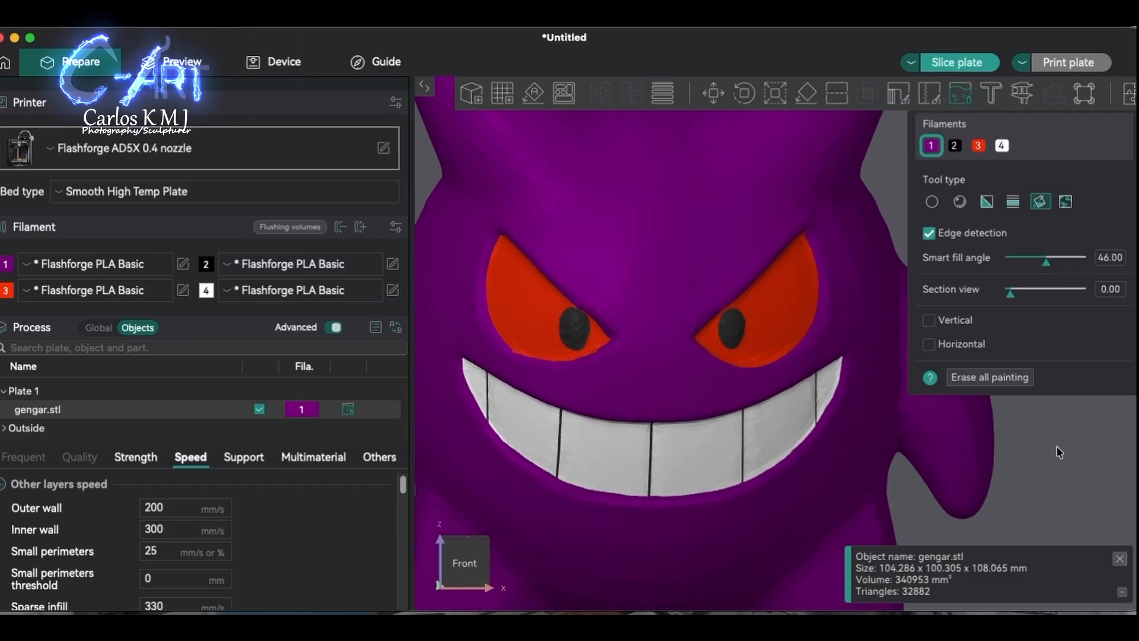
Clean up the upper edge of the model's right eye beside the pupil with purple filament 1, using the sphere brush at pen size 0.23.
mouse_move(998, 419)
mouse_down()
mouse_move(782, 416)
mouse_move(828, 432)
mouse_up()
scroll(611, 326, up, 5)
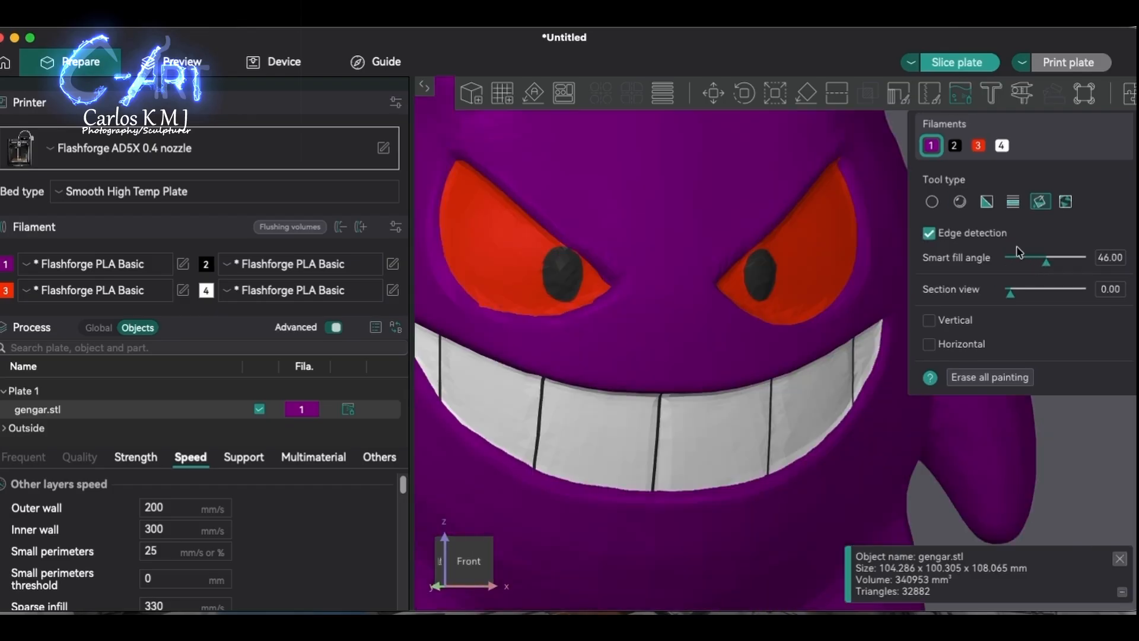
scroll(611, 326, down, 5)
scroll(611, 327, up, 8)
mouse_move(611, 327)
right_down()
mouse_move(643, 323)
mouse_move(747, 504)
mouse_move(956, 526)
right_up()
scroll(644, 322, up, 6)
click(960, 202)
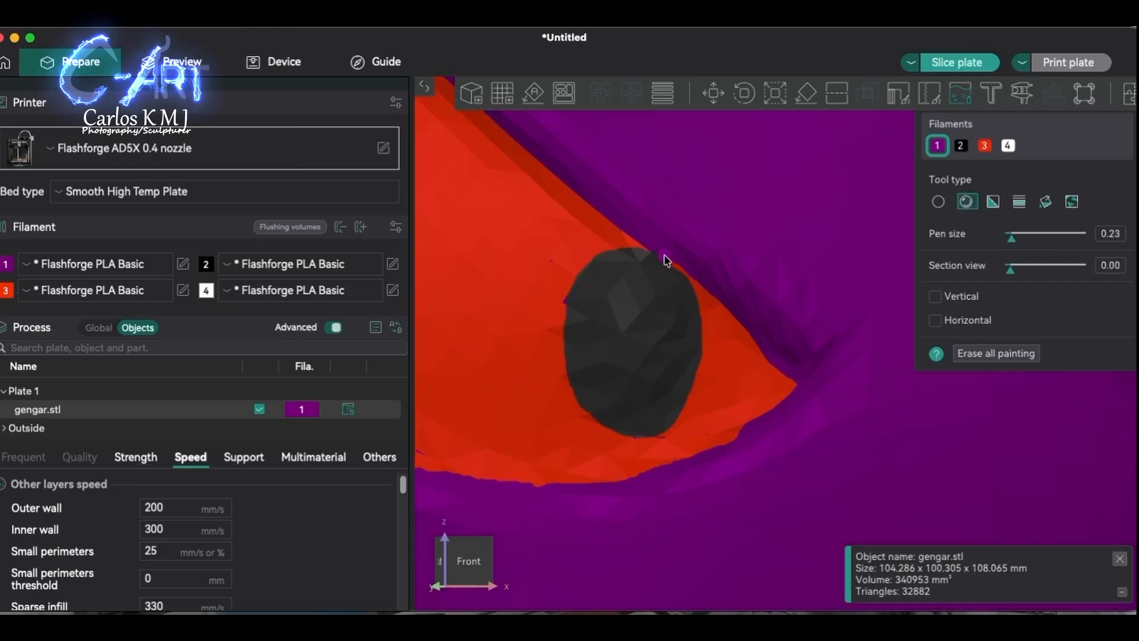
scroll(704, 279, down, 6)
scroll(666, 394, up, 2)
Trim the lower and outer edges of the model's left eye with purple filament 1 at pen size 1.01.
click(985, 145)
click(937, 146)
drag(1012, 238, 1019, 238)
scroll(730, 332, down, 5)
drag(802, 415, 835, 269)
scroll(814, 235, up, 10)
drag(593, 446, 748, 407)
scroll(740, 394, down, 8)
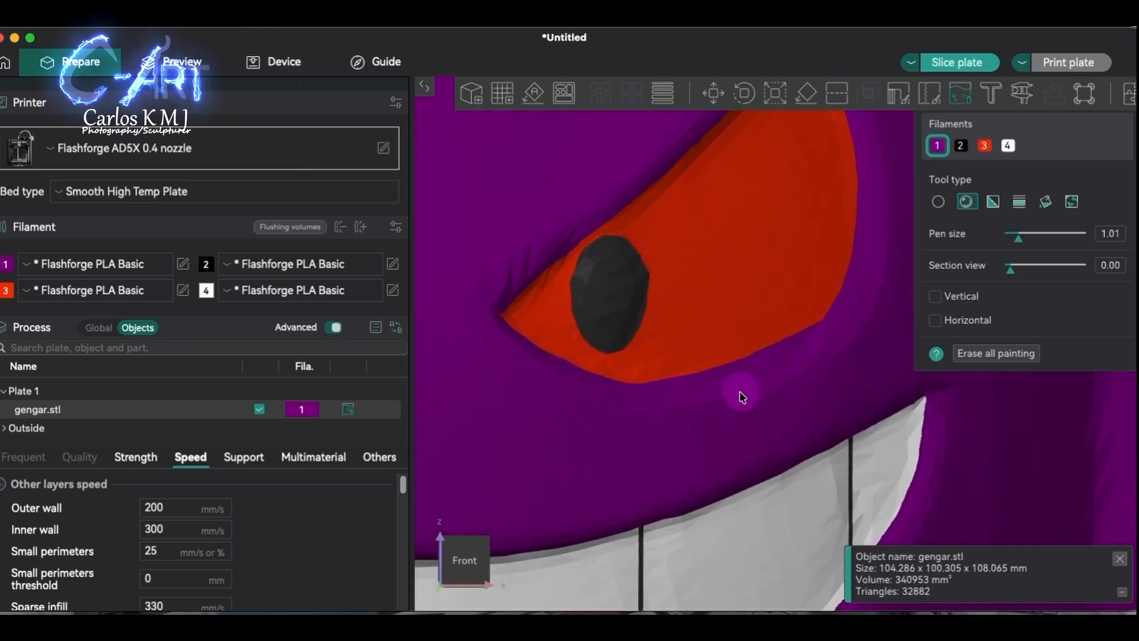
mouse_move(1073, 386)
mouse_down()
mouse_move(1079, 446)
mouse_move(1073, 393)
mouse_up()
scroll(788, 262, up, 8)
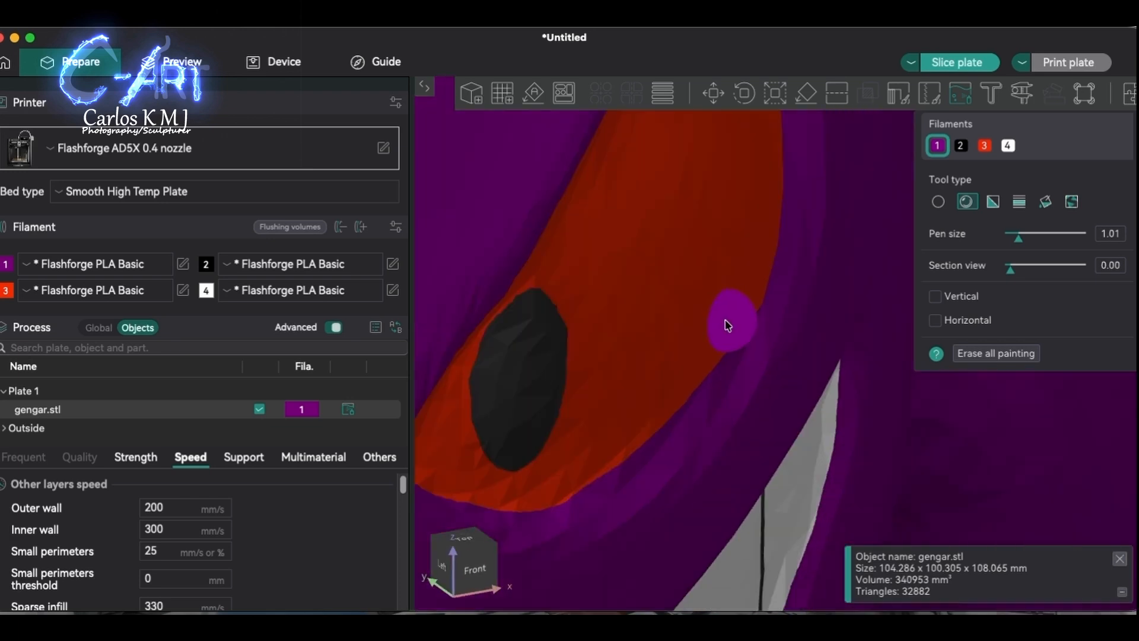
Switch the brush to red filament 3 and check the edges of both painted eyes.
key(3)
scroll(653, 362, down, 8)
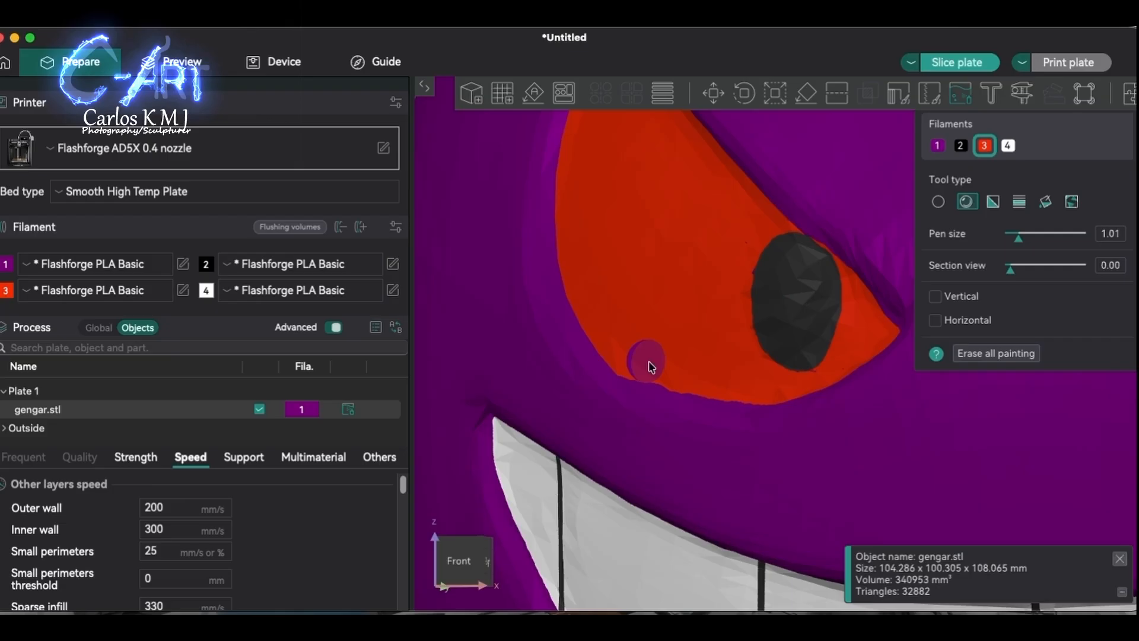
scroll(674, 326, down, 8)
Reposition the gengar model on the plate and enlarge it uniformly to about 139.05 x 133.74 x 144.09 mm.
click(713, 94)
drag(949, 368, 896, 386)
click(850, 326)
drag(781, 451, 831, 440)
right_drag(831, 441, 897, 374)
scroll(262, 479, down, 2)
scroll(263, 480, up, 1)
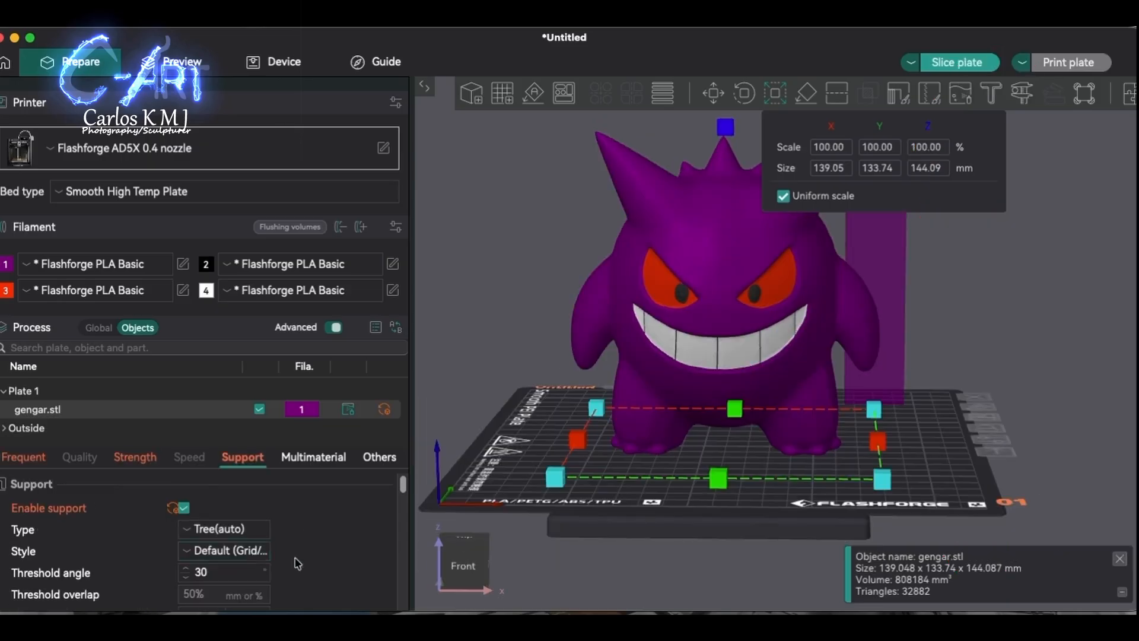
Review the model's support style and interface settings, and slice the plate.
click(225, 547)
scroll(307, 571, down, 3)
scroll(308, 571, down, 15)
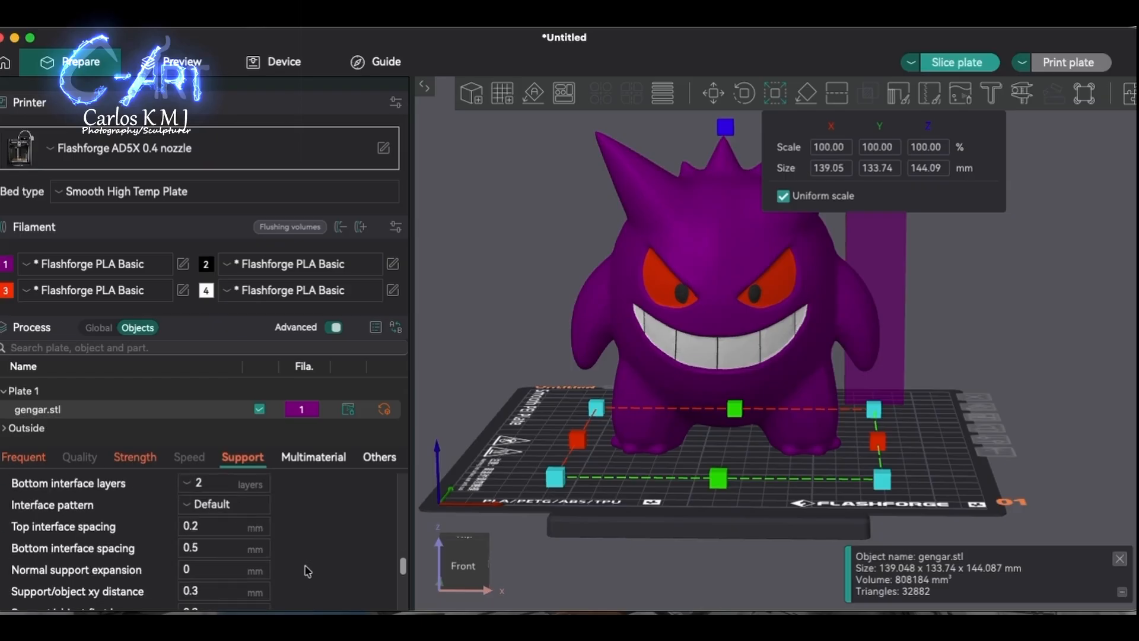
click(944, 59)
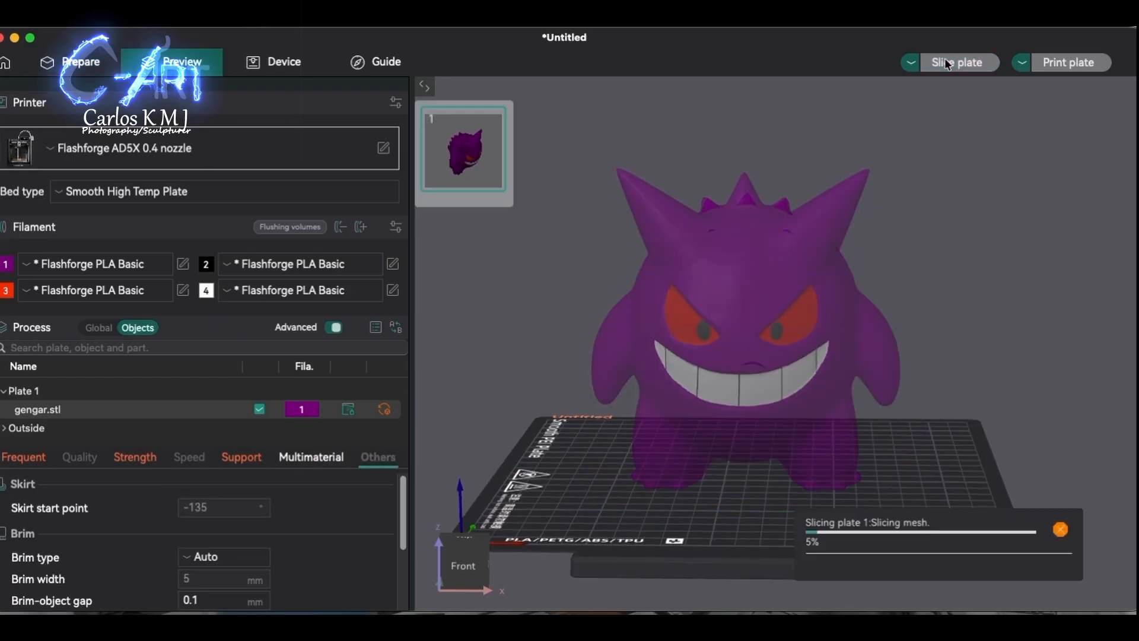
Inspect the sliced gengar preview from several angles, examining the eyes, teeth, supports, seams and surface layers up close.
drag(522, 238, 674, 367)
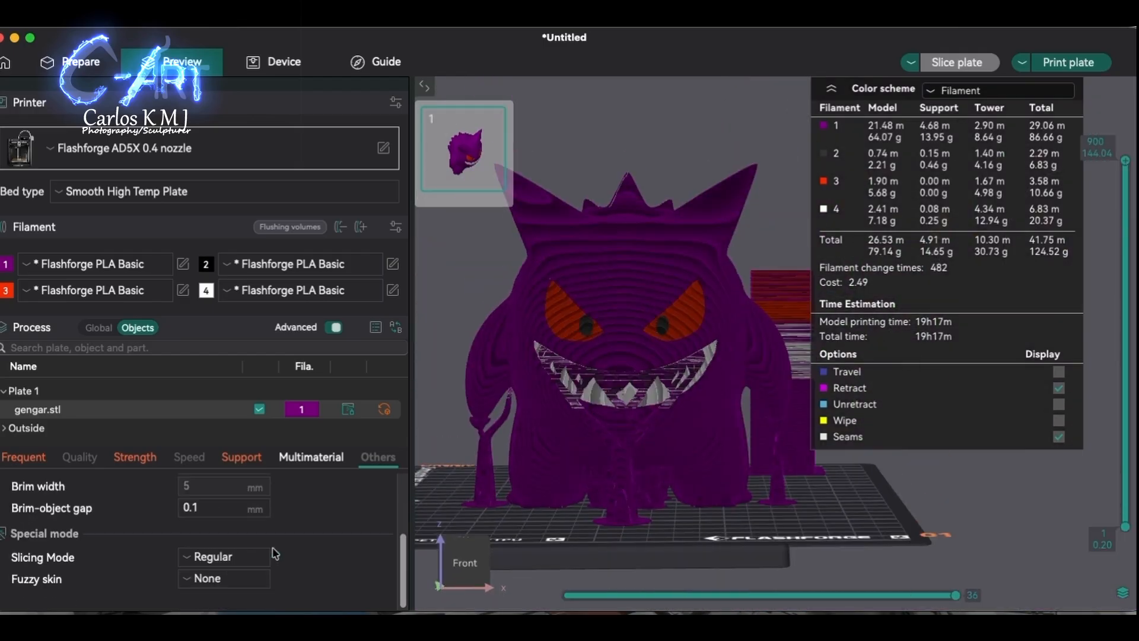
scroll(774, 182, up, 10)
scroll(774, 182, up, 2)
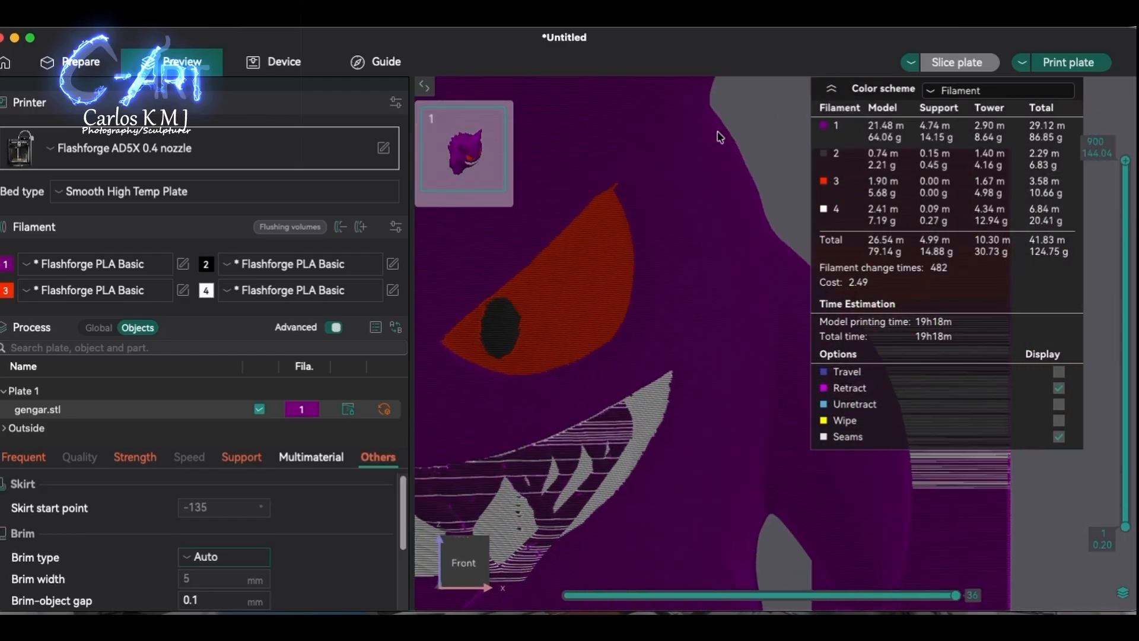
right_drag(720, 137, 957, 507)
scroll(745, 415, down, 8)
drag(785, 255, 682, 283)
scroll(727, 462, up, 6)
right_drag(725, 419, 806, 200)
scroll(599, 231, up, 8)
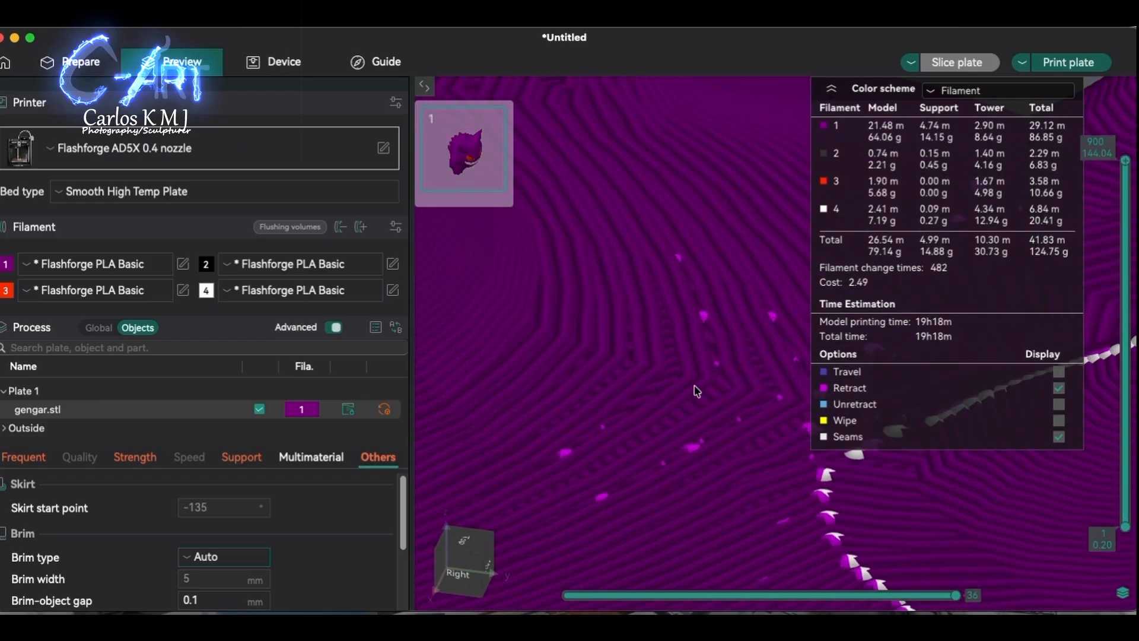
scroll(698, 391, down, 8)
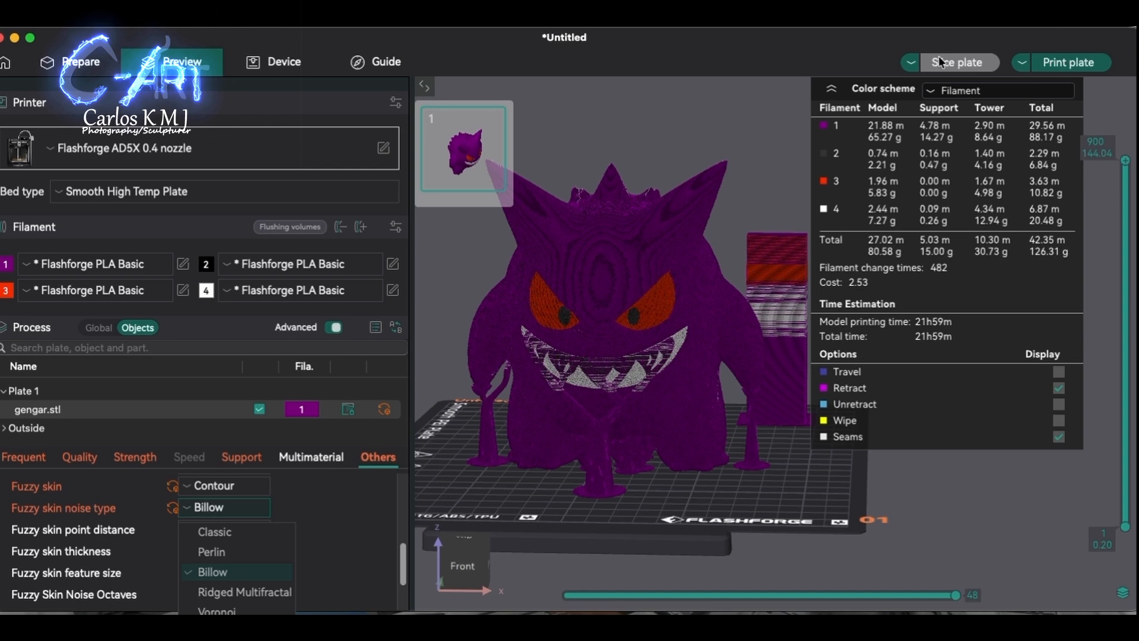
Change the plate's output option to Export G-code file and export the sliced gengar model.
click(1040, 61)
click(1062, 125)
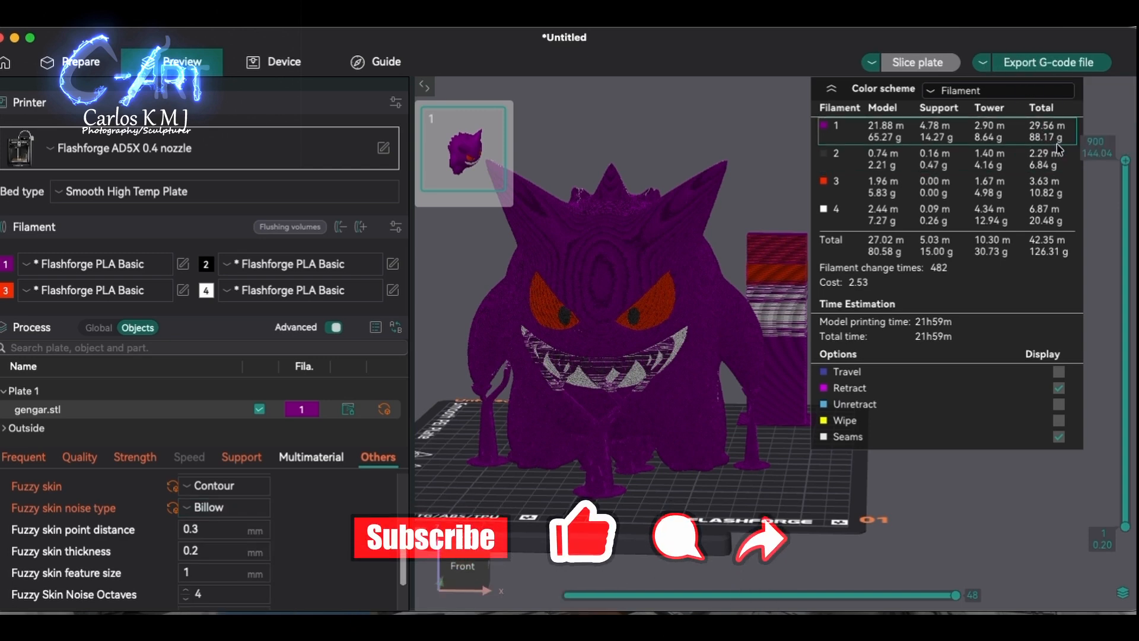
click(1047, 61)
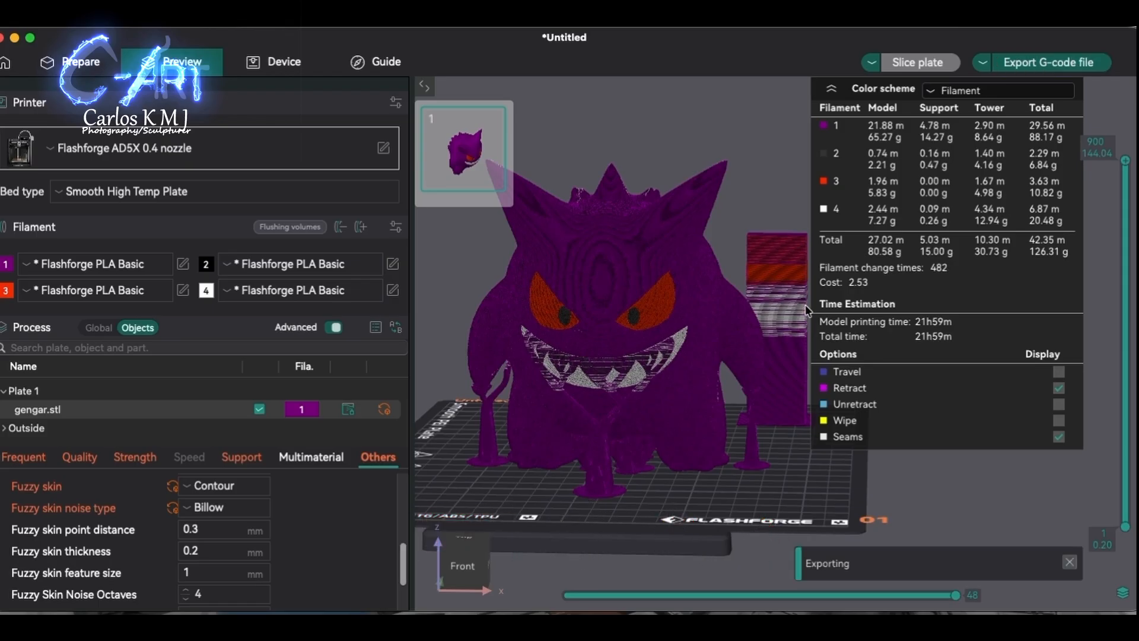